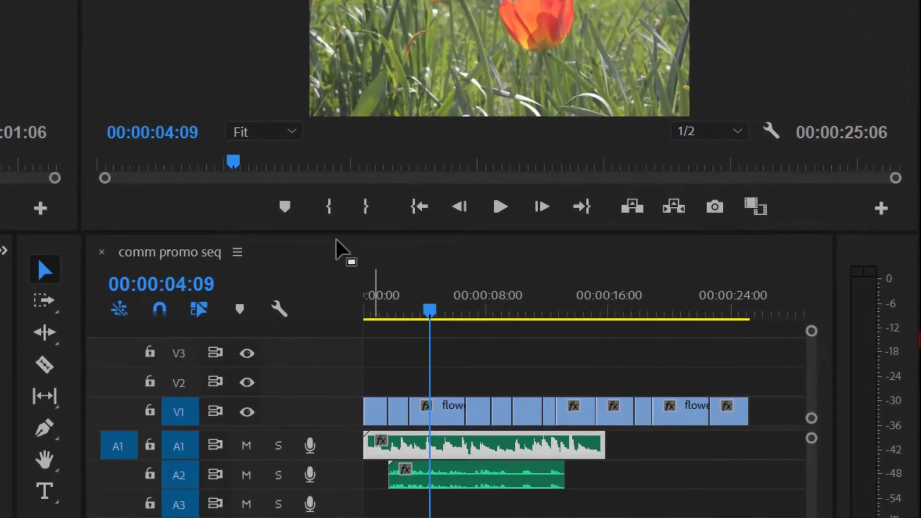
# Park the playhead at 00:00:23:09 and zoom the timeline onto flower-red.mp4 and river-ws.mp4
pyautogui.click(43, 268)
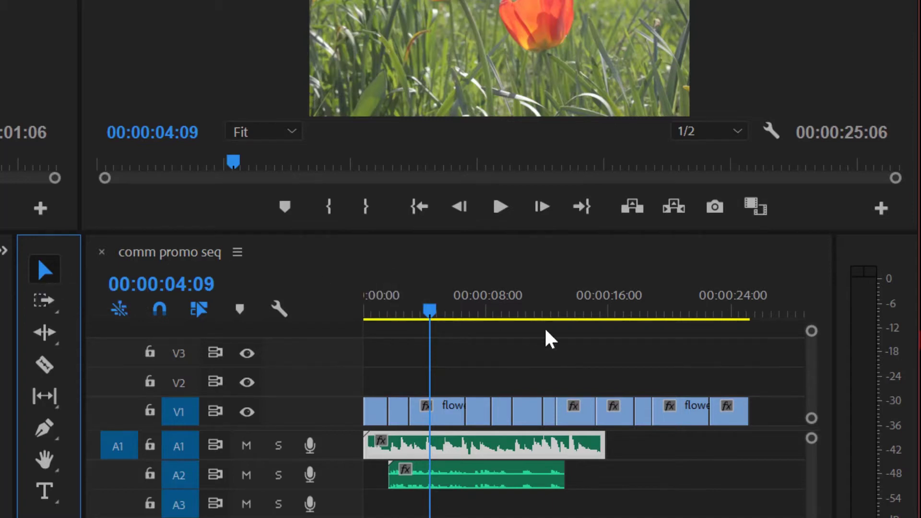
pyautogui.click(696, 310)
pyautogui.moveTo(697, 310); pyautogui.dragTo(723, 314)
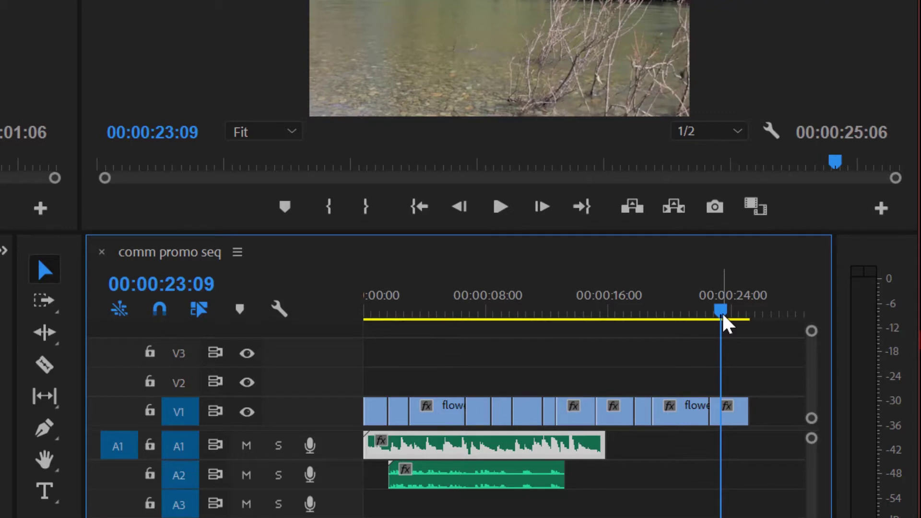
pyautogui.press('=')
pyautogui.press('=')
pyautogui.press('=')
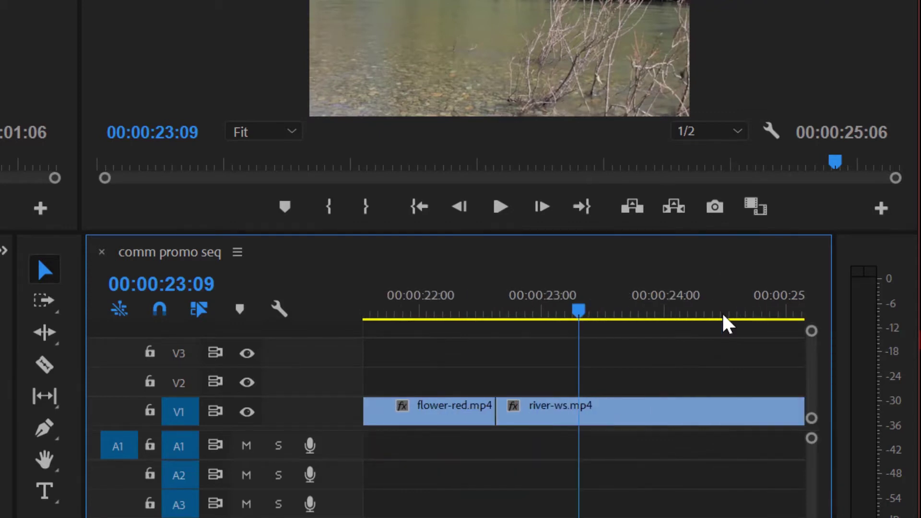
pyautogui.press('-')
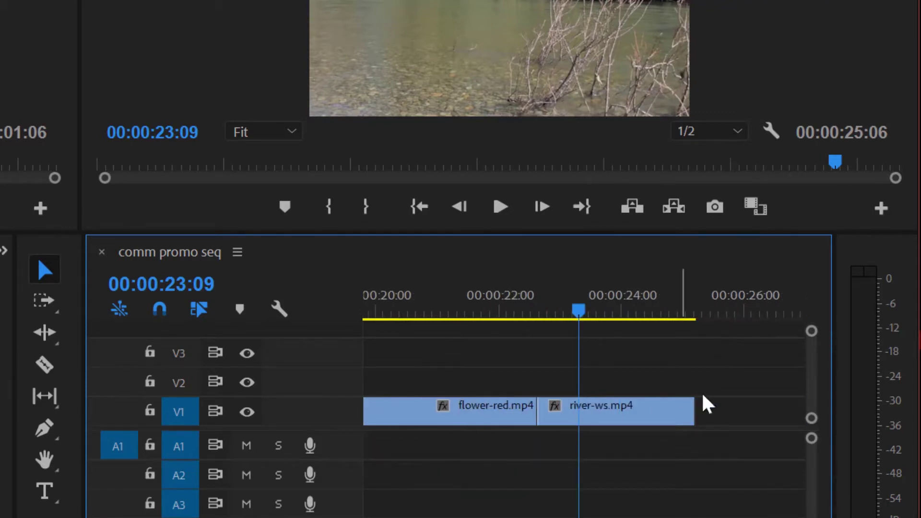
pyautogui.click(661, 413)
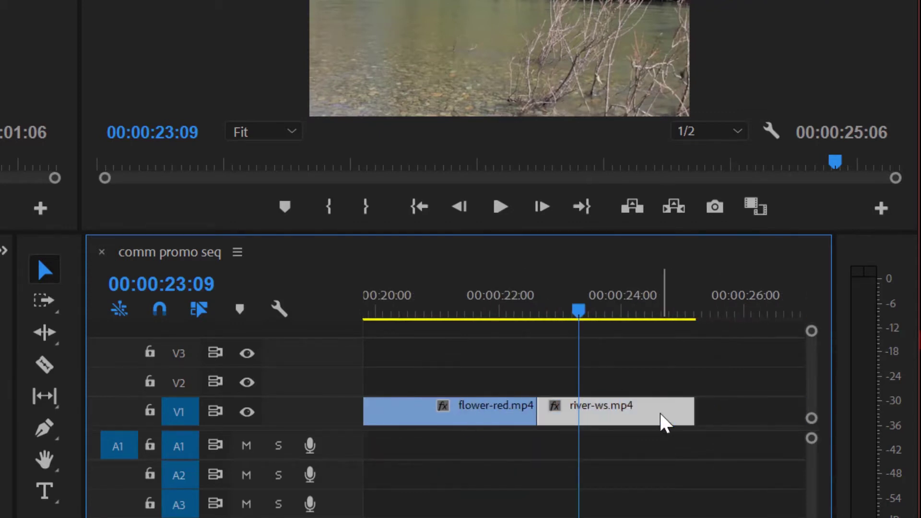
pyautogui.click(704, 411)
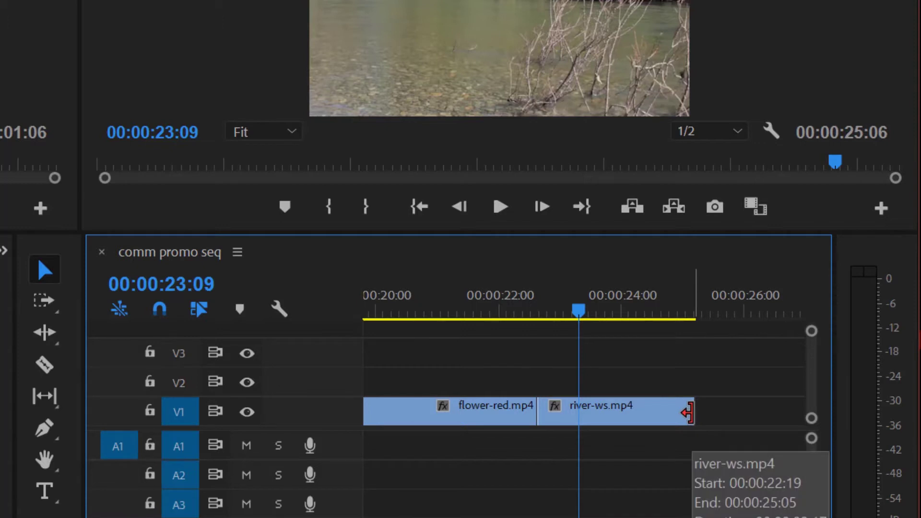
# Drag river-ws.mp4's out point until the sequence ends near 00:00:24:10
pyautogui.moveTo(686, 412); pyautogui.dragTo(613, 417)
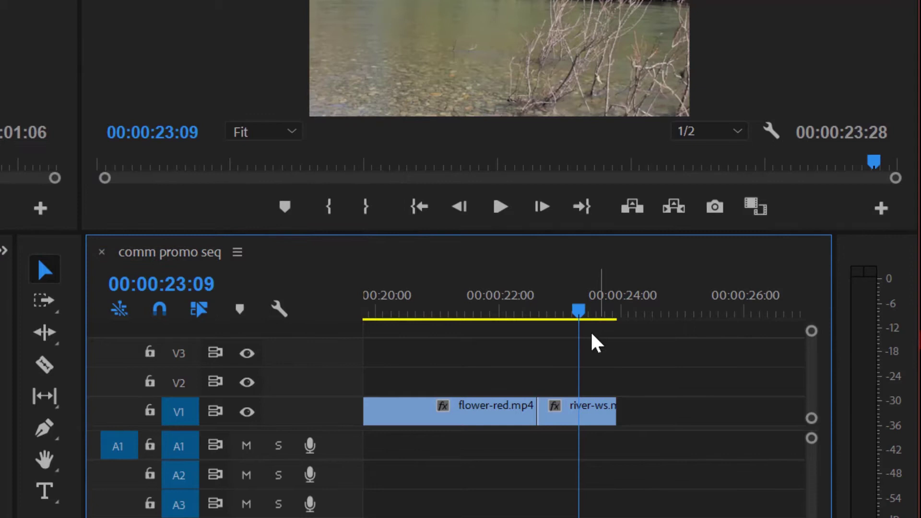
pyautogui.moveTo(581, 312)
pyautogui.mouseDown()
pyautogui.moveTo(620, 320)
pyautogui.moveTo(592, 325)
pyautogui.mouseUp()
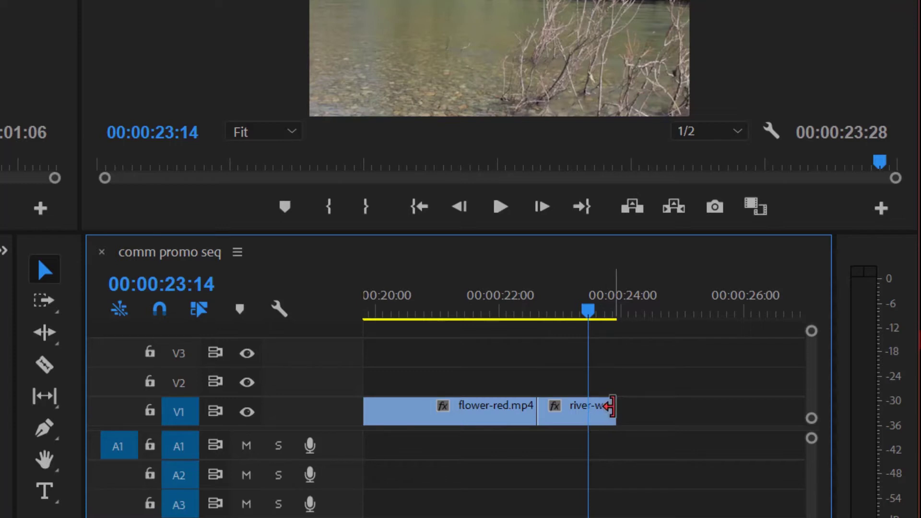
pyautogui.moveTo(608, 406); pyautogui.dragTo(787, 406)
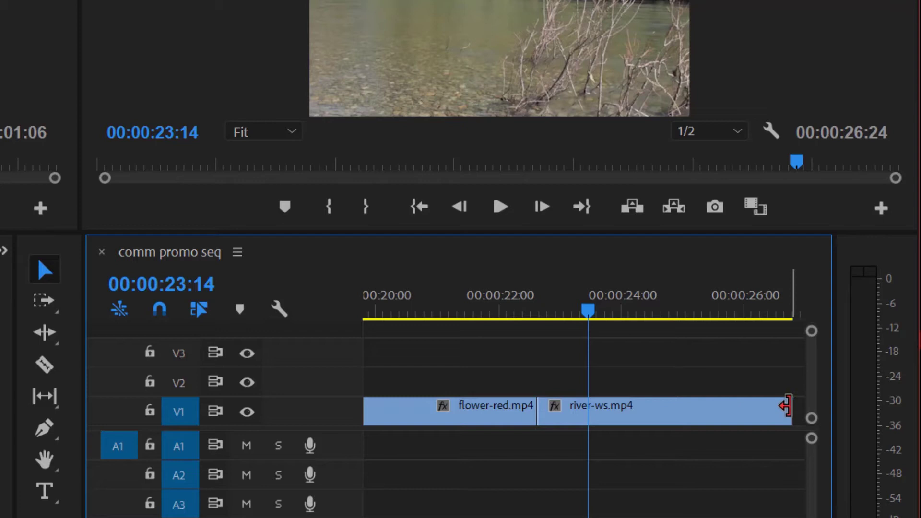
pyautogui.moveTo(789, 409); pyautogui.dragTo(638, 411)
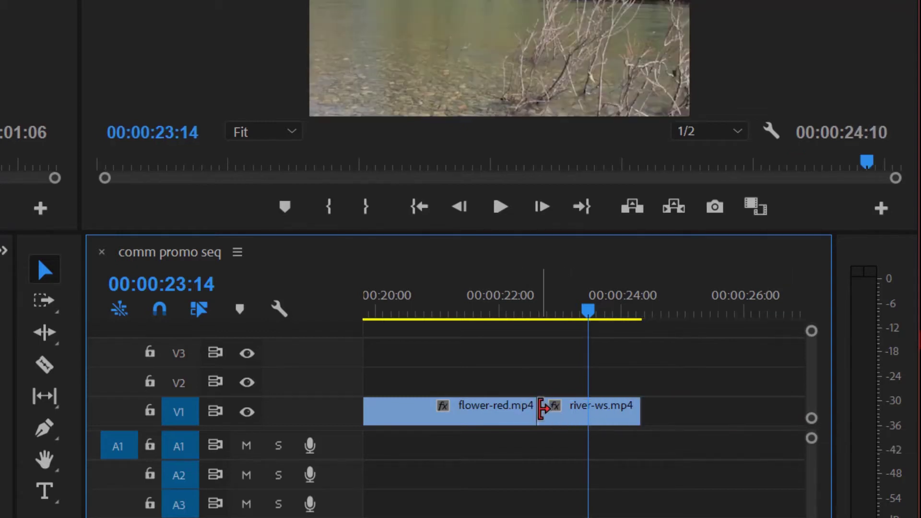
# Trim flower-red.mp4 back to about 00:00:21:10, then load and test-move river-ws.mp4
pyautogui.moveTo(529, 411); pyautogui.dragTo(446, 411)
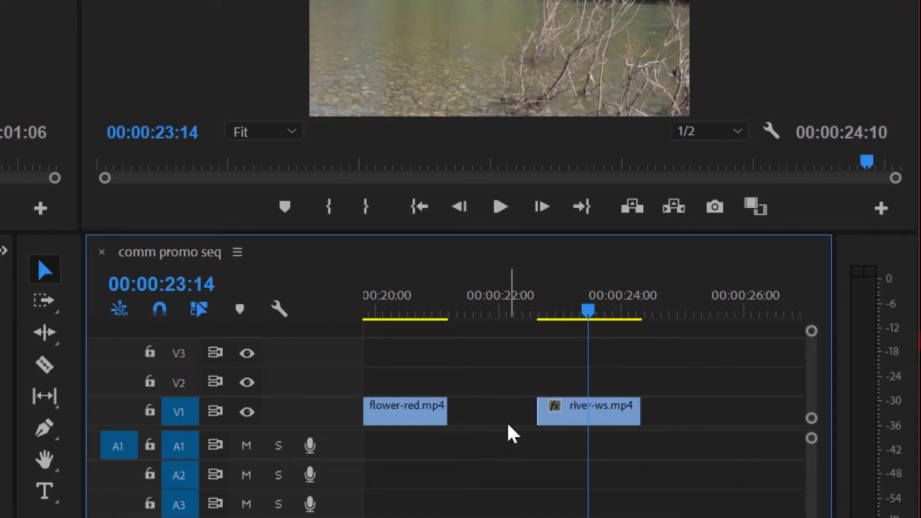
pyautogui.doubleClick(598, 409)
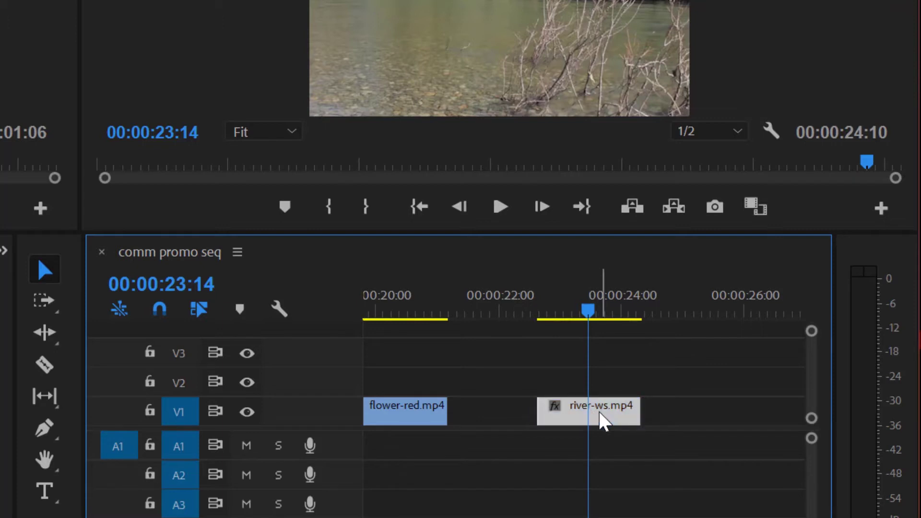
pyautogui.click(556, 414)
pyautogui.moveTo(556, 414)
pyautogui.mouseDown()
pyautogui.moveTo(482, 425)
pyautogui.moveTo(563, 422)
pyautogui.moveTo(481, 424)
pyautogui.moveTo(576, 424)
pyautogui.moveTo(489, 423)
pyautogui.moveTo(561, 423)
pyautogui.mouseUp()
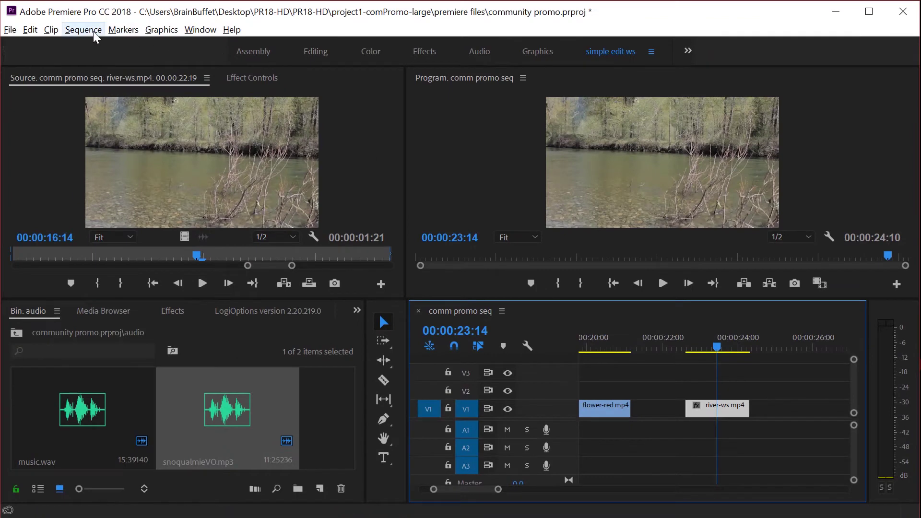
# Turn Snap off in the comm promo seq timeline
pyautogui.click(91, 31)
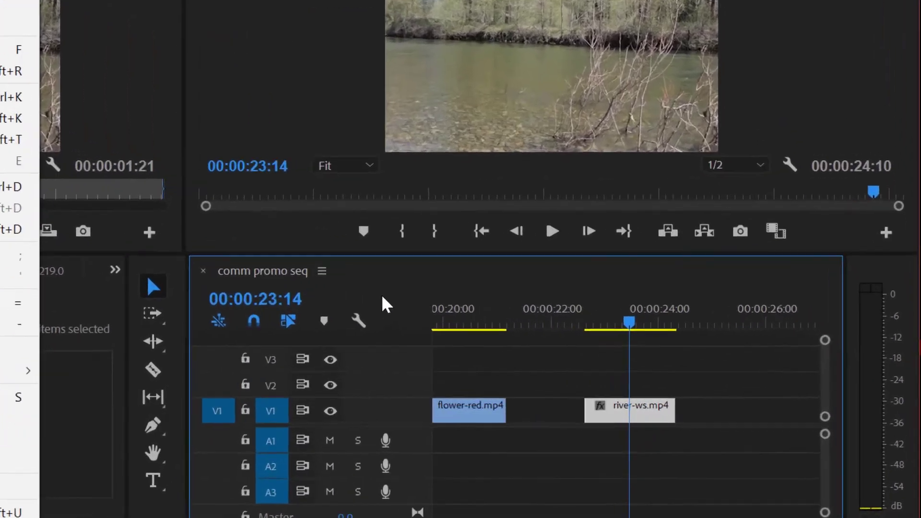
pyautogui.click(381, 295)
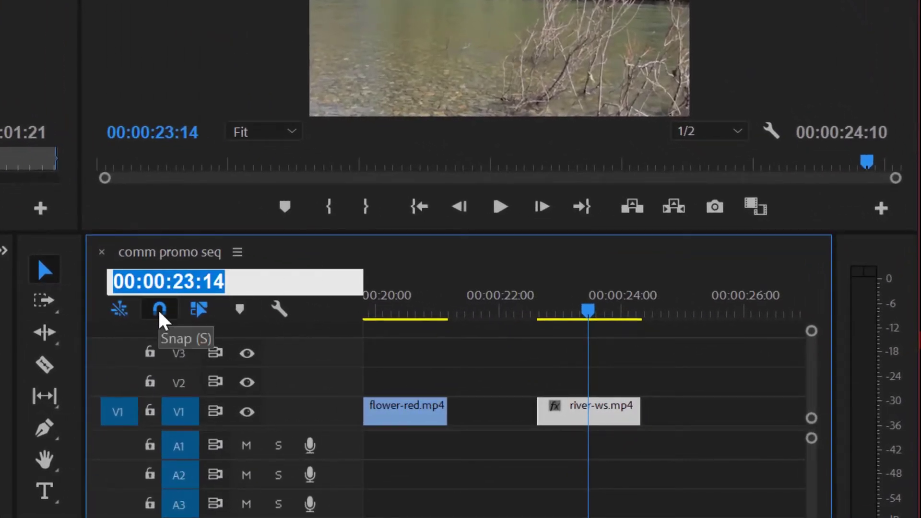
pyautogui.click(158, 309)
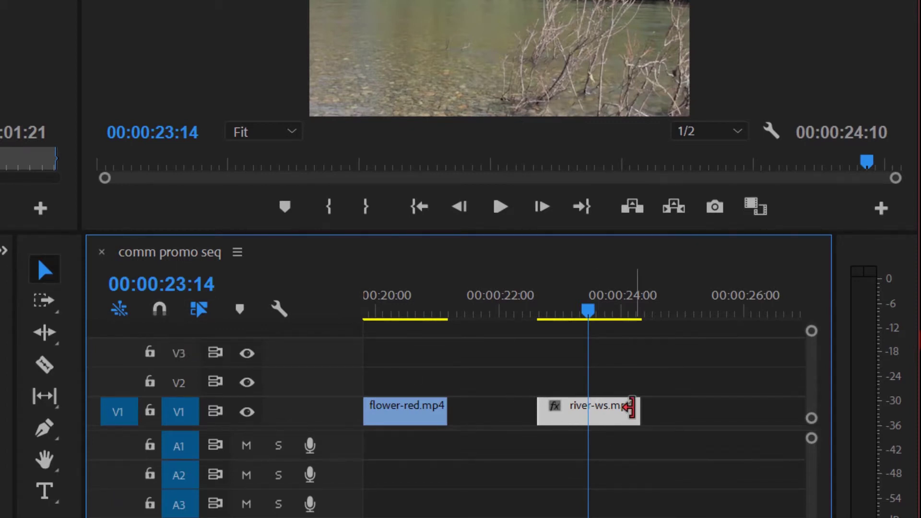
# Nudge river-ws.mp4, re-enable snapping, and ripple-delete the V1 gap after flower-red.mp4
pyautogui.moveTo(608, 422)
pyautogui.mouseDown()
pyautogui.moveTo(521, 422)
pyautogui.moveTo(602, 414)
pyautogui.moveTo(495, 412)
pyautogui.moveTo(624, 413)
pyautogui.mouseUp()
pyautogui.click(161, 309)
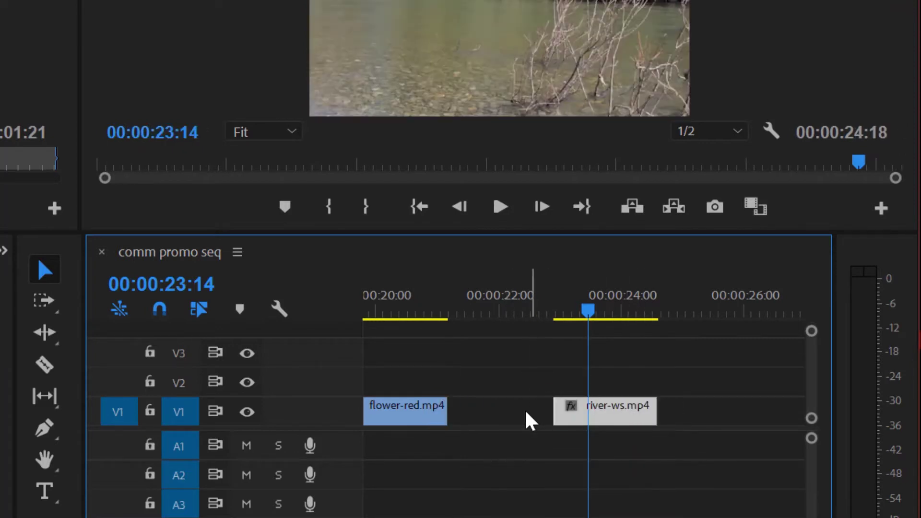
pyautogui.rightClick(492, 412)
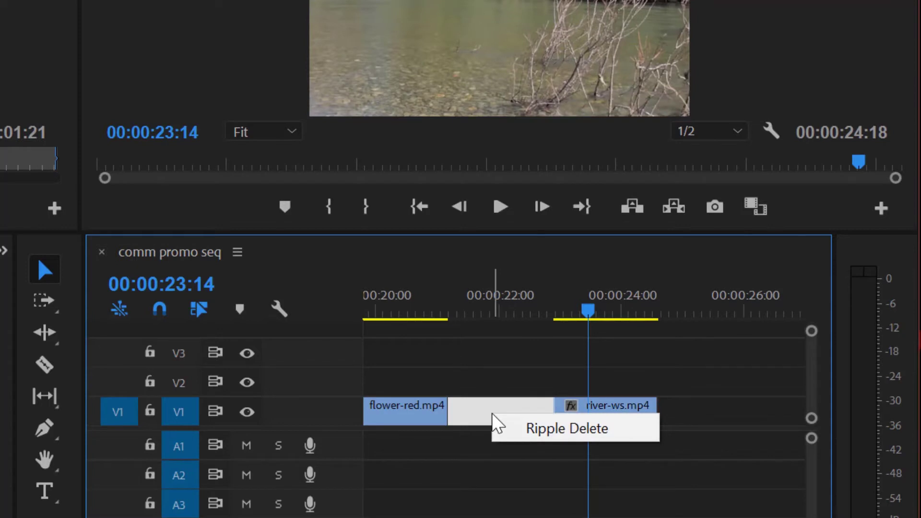
pyautogui.click(548, 428)
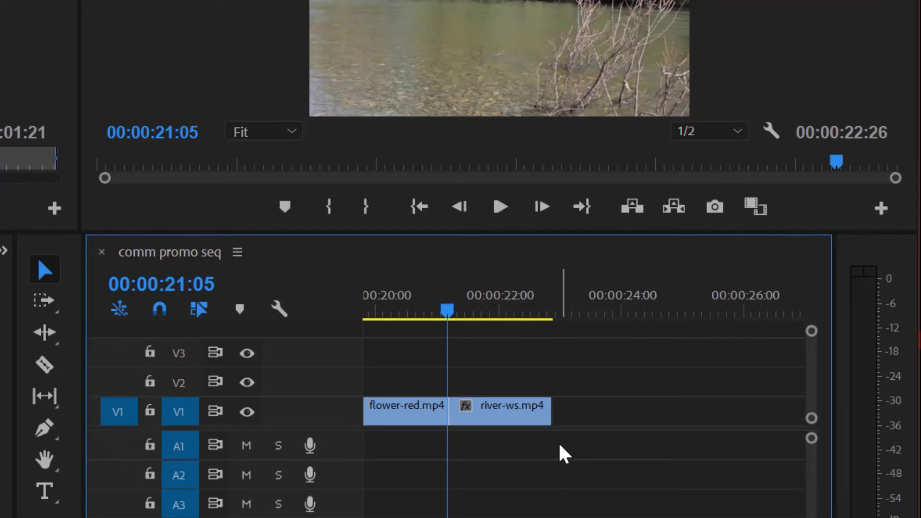
# Undo the ripple delete and shift flower-red.mp4 later to open a gap
pyautogui.hotkey('ctrl', 'z')
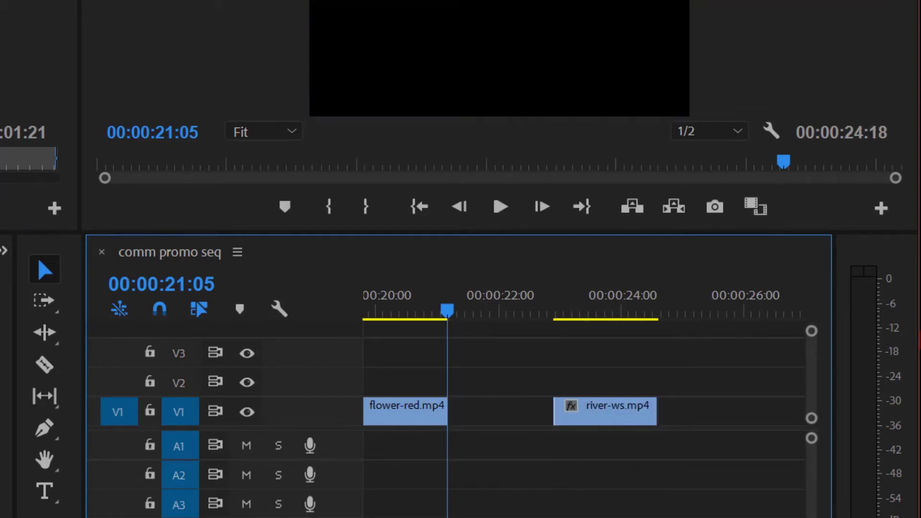
pyautogui.scroll(5, 577, 414)
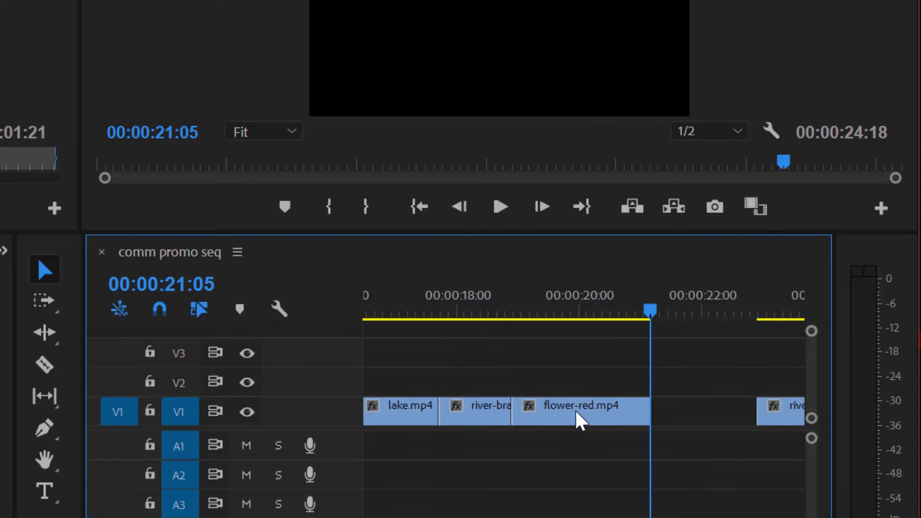
pyautogui.moveTo(586, 420); pyautogui.dragTo(623, 414)
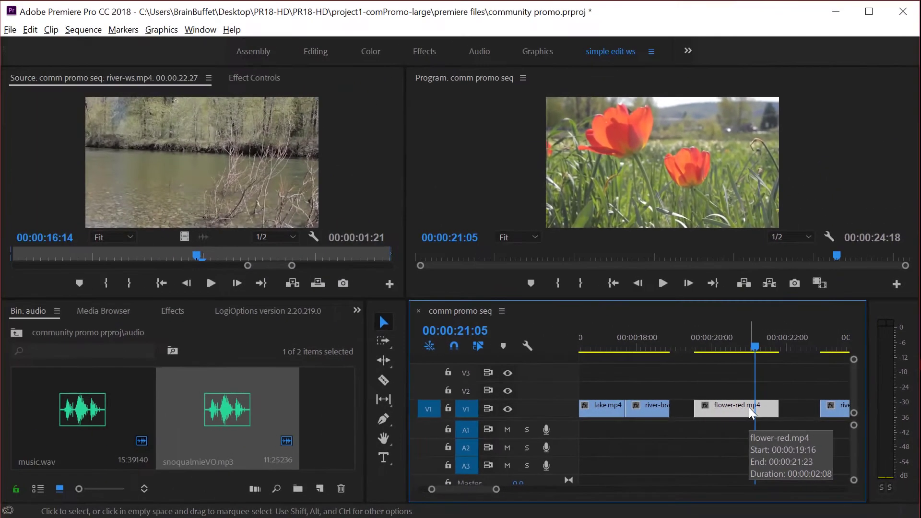
pyautogui.click(636, 375)
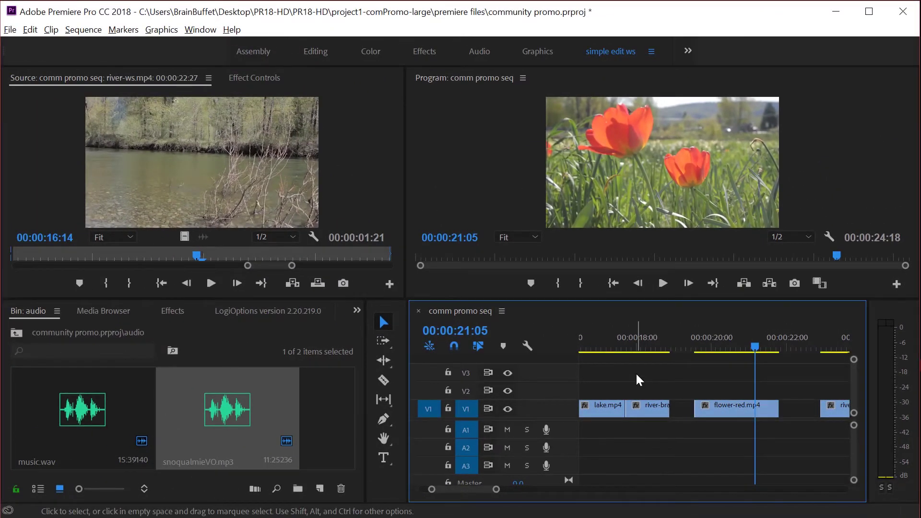
# Select all clips and apply Sequence > Close Gap so V1 runs back to back
pyautogui.hotkey('ctrl', 'a')
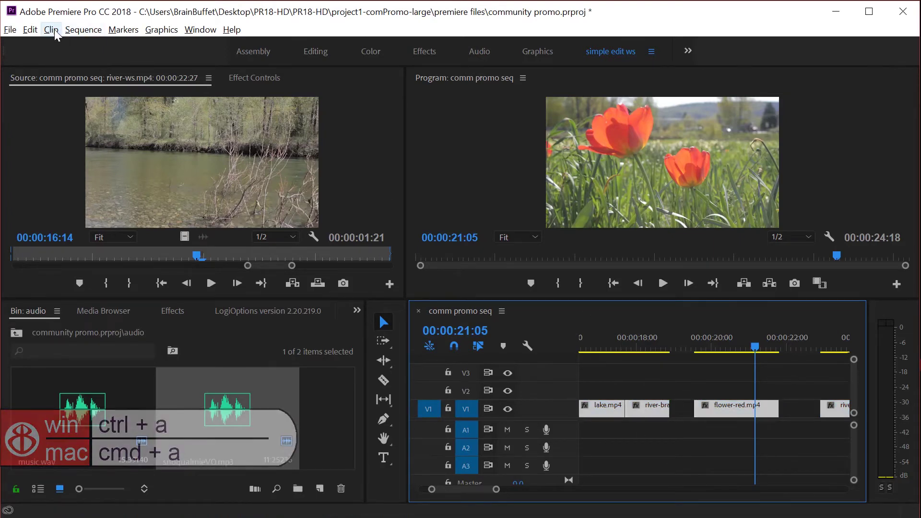
pyautogui.click(83, 30)
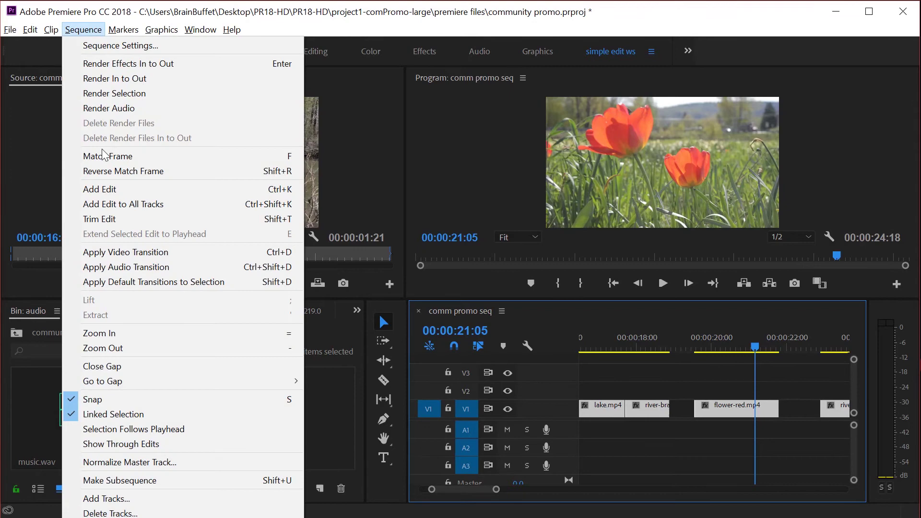
pyautogui.click(127, 369)
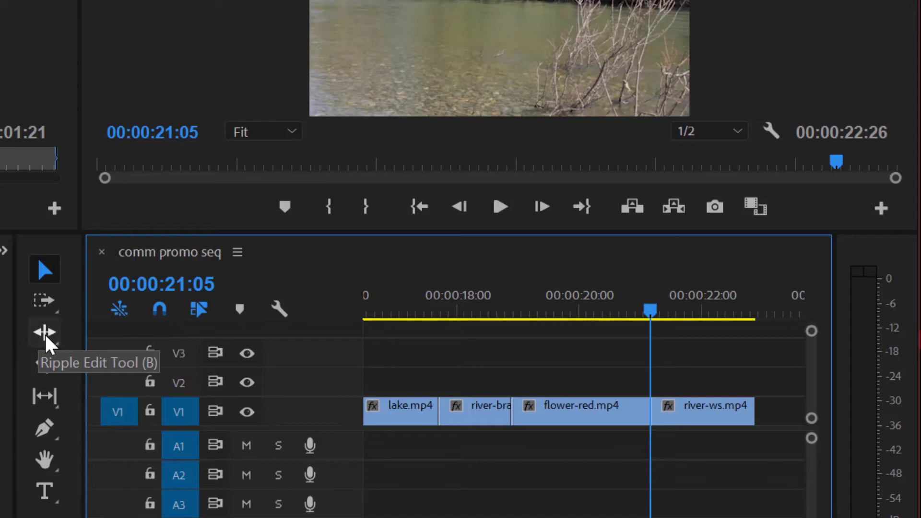
# Switch to the Ripple Edit Tool and park the playhead at the sequence end, 00:00:22:26
pyautogui.click(45, 333)
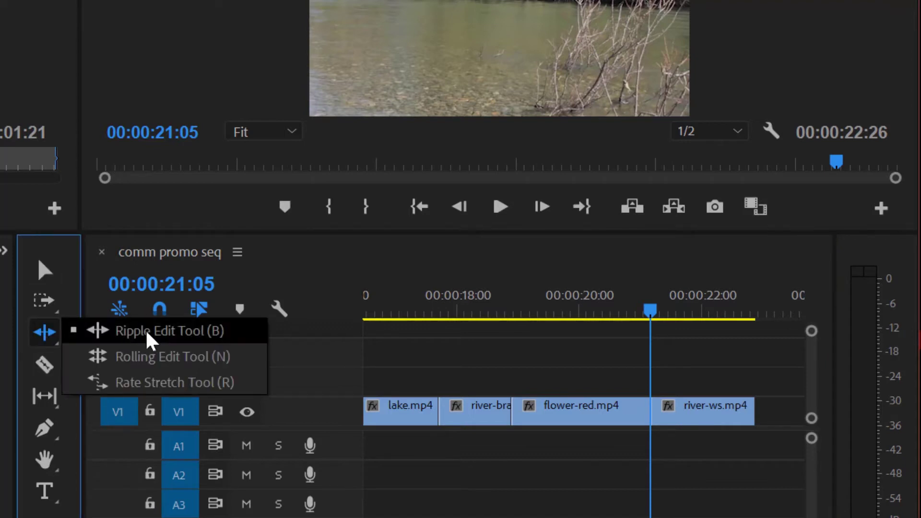
pyautogui.click(146, 330)
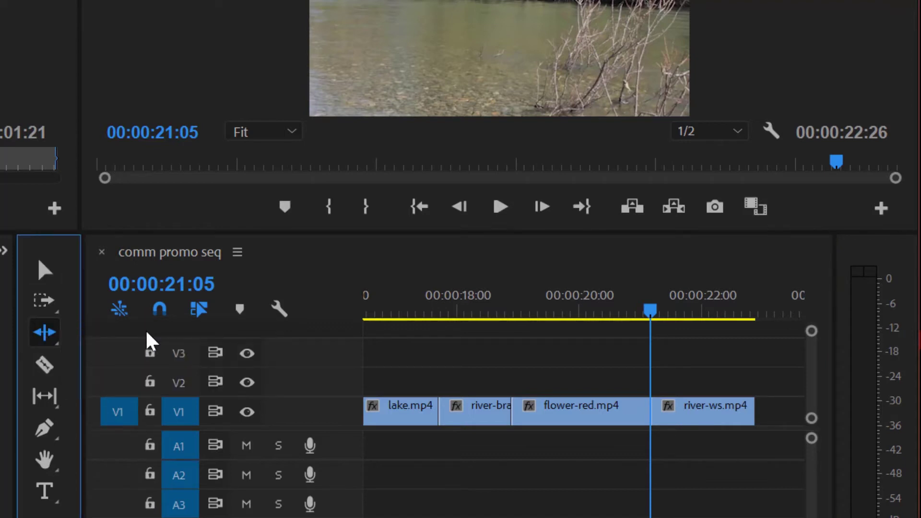
pyautogui.click(747, 303)
pyautogui.press('Up')
pyautogui.press('Down')
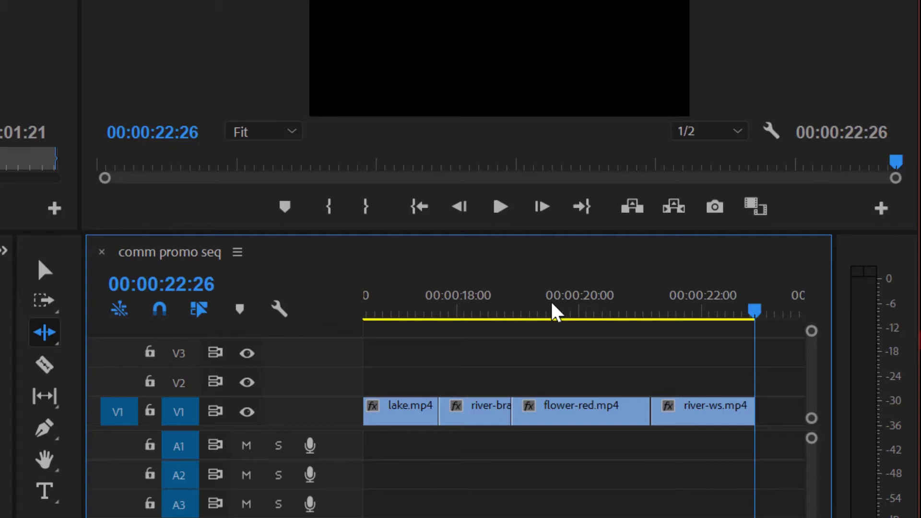
# Ripple-trim the later flower-red.mp4 clip's end back near 00:00:20:00, pulling river-ws.mp4 left
pyautogui.moveTo(537, 307); pyautogui.dragTo(513, 307)
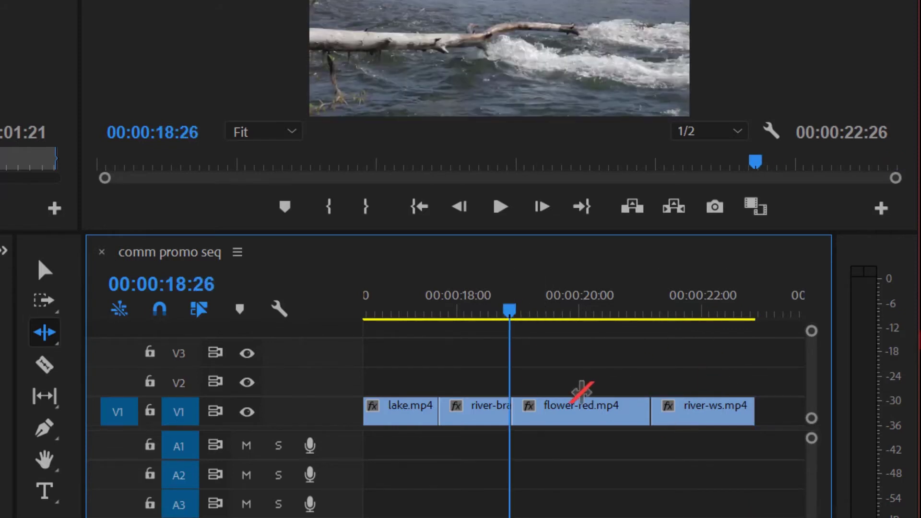
pyautogui.click(579, 311)
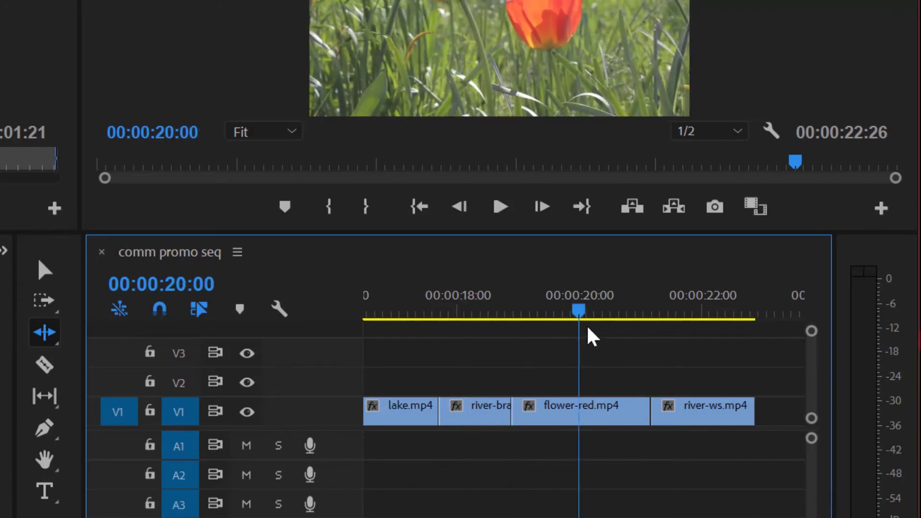
pyautogui.moveTo(588, 327); pyautogui.dragTo(607, 356)
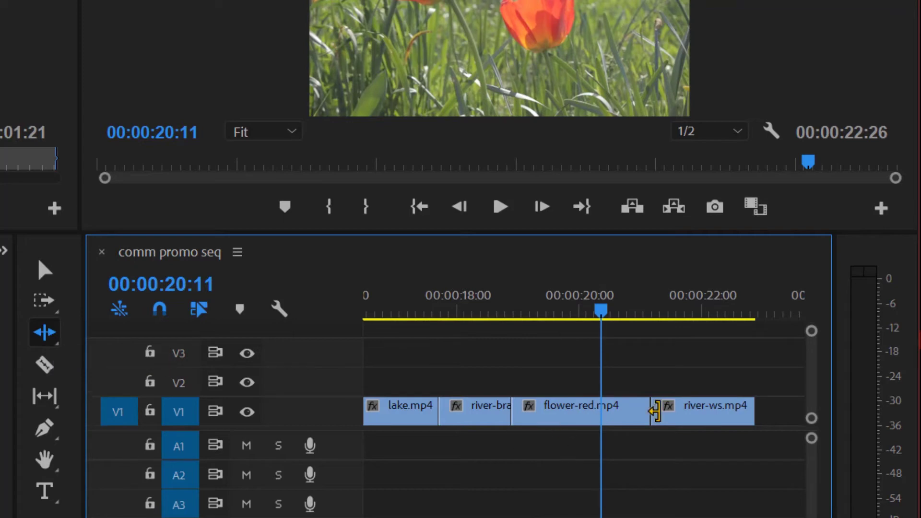
pyautogui.moveTo(642, 408); pyautogui.dragTo(600, 411)
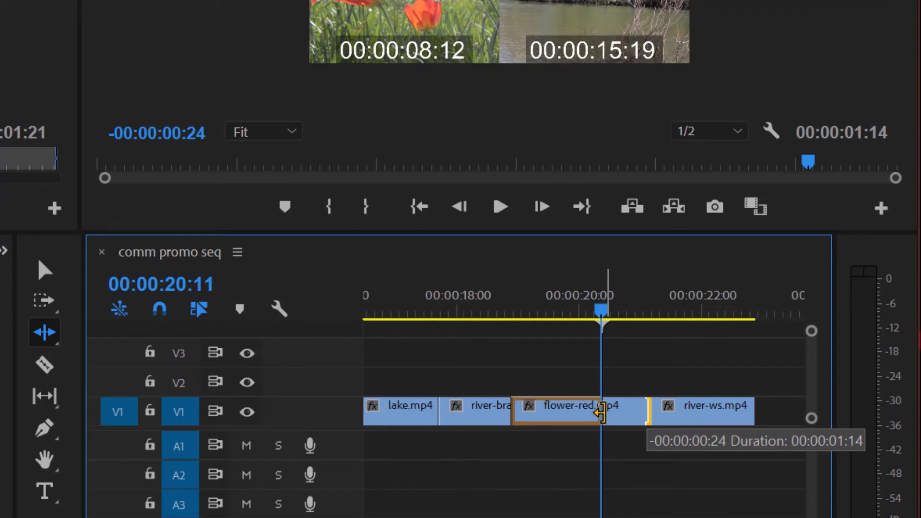
pyautogui.moveTo(600, 411); pyautogui.dragTo(600, 412)
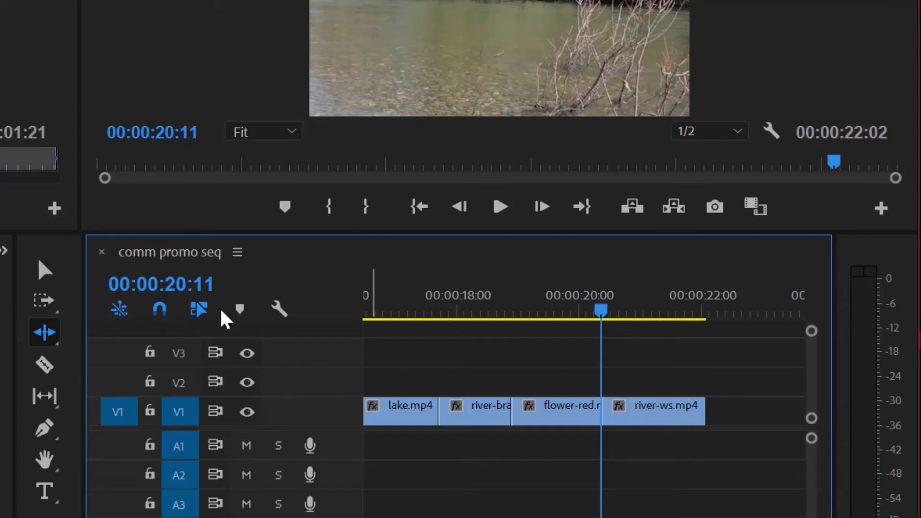
pyautogui.press('Down')
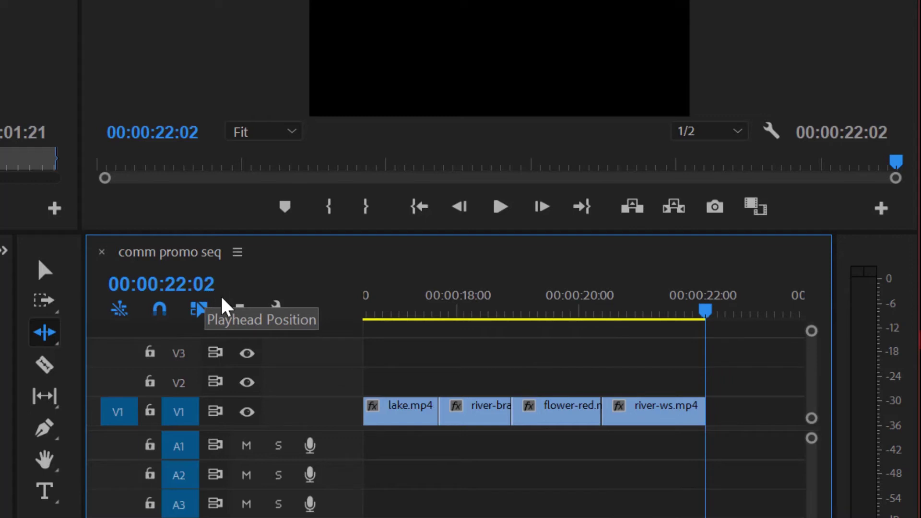
# Ripple-trim the earlier flower-red.mp4 clip to end at 00:00:04:18
pyautogui.scroll(10, 584, 412)
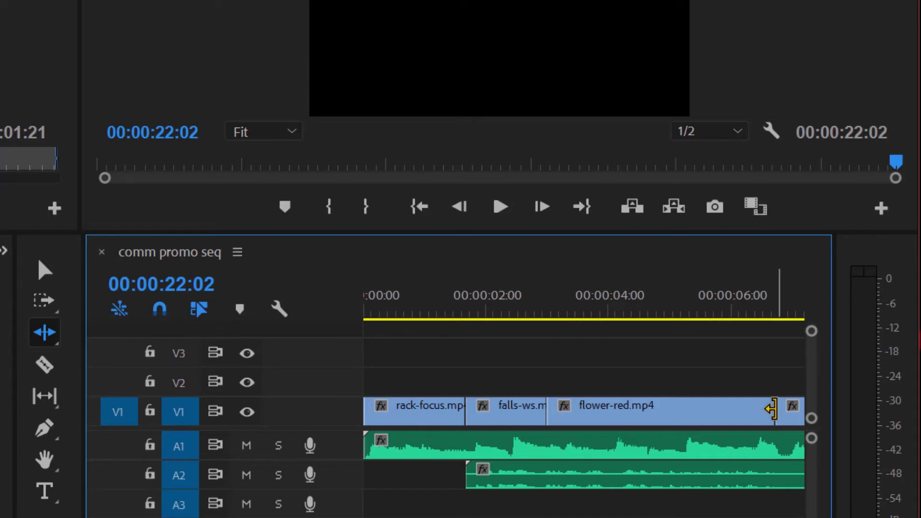
pyautogui.moveTo(770, 409); pyautogui.dragTo(642, 412)
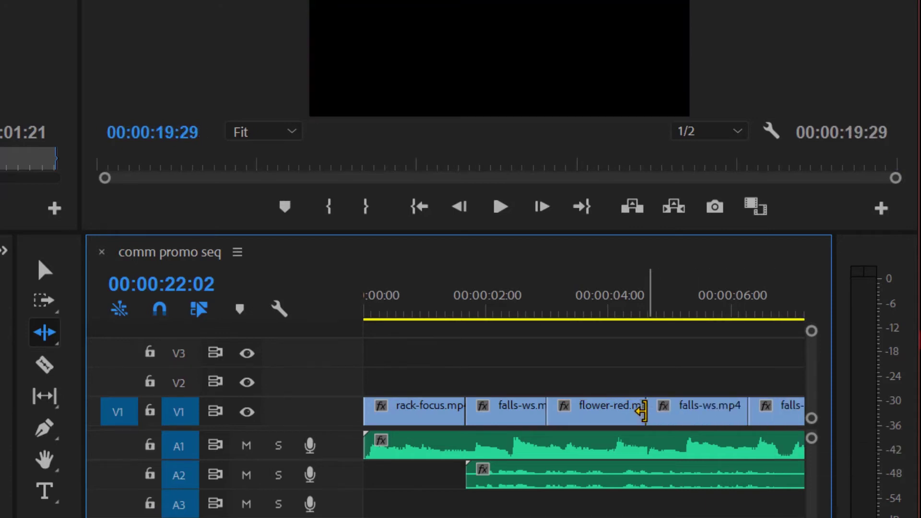
pyautogui.click(48, 339)
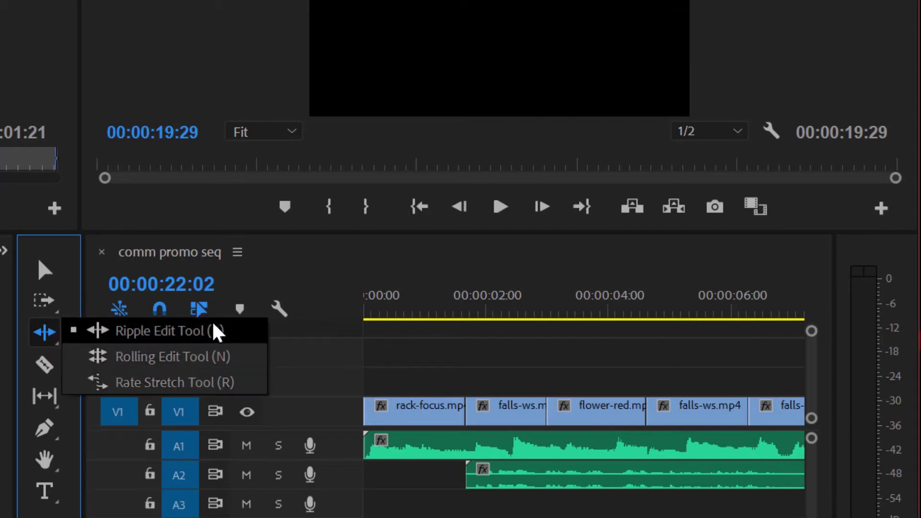
# Make the Rolling Edit Tool (N) the active trimming tool
pyautogui.click(215, 356)
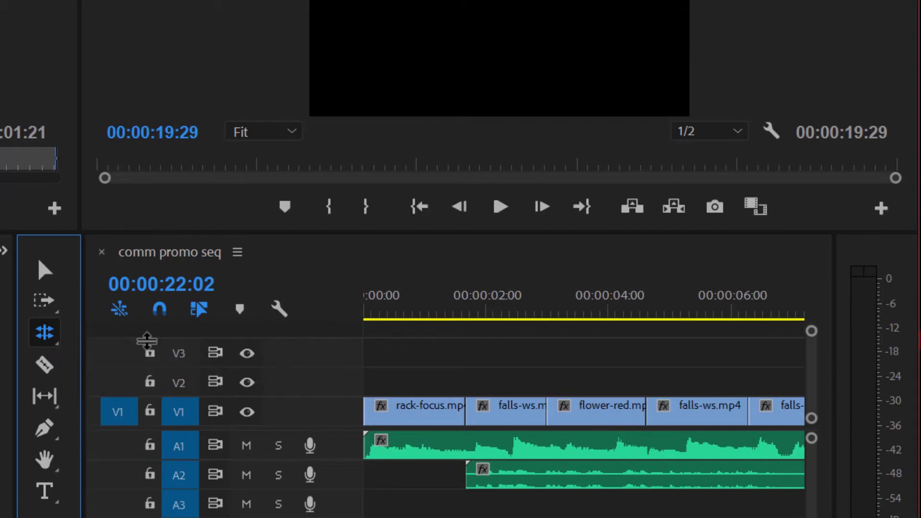
pyautogui.click(53, 345)
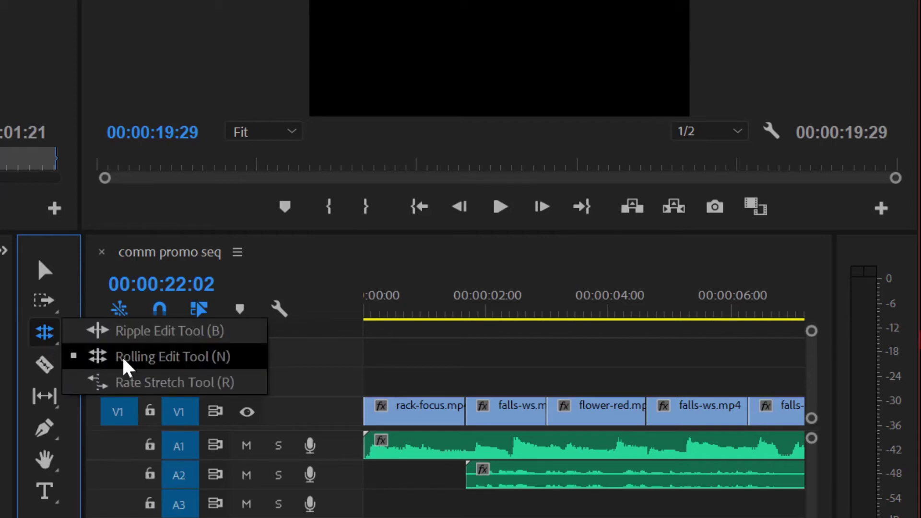
pyautogui.click(123, 360)
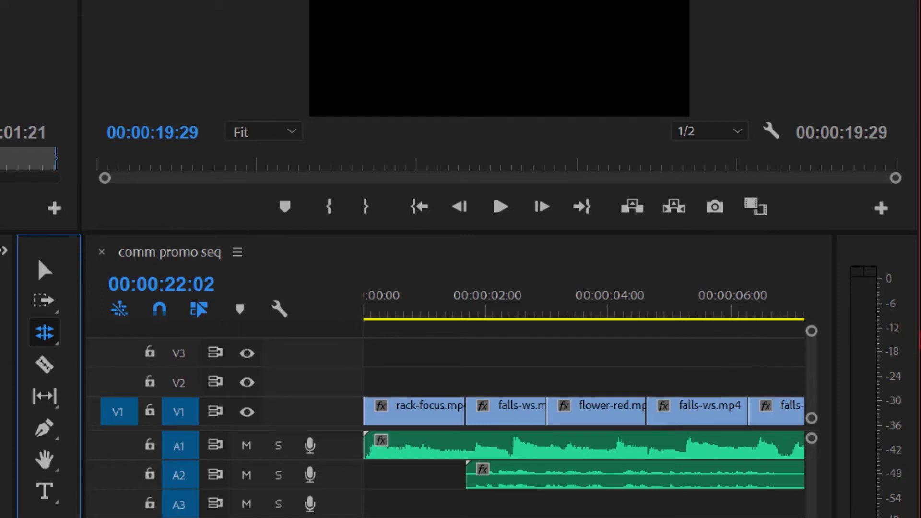
# Roll the flower-red.mp4/river-ws.mp4 cut 21 frames later, keeping the sequence length unchanged
pyautogui.hscroll(10, 584, 408)
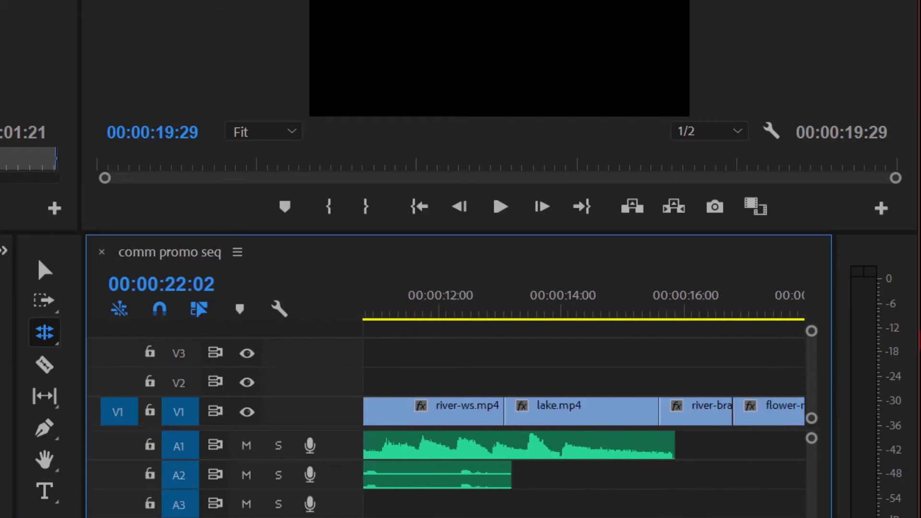
pyautogui.hscroll(-2, 584, 408)
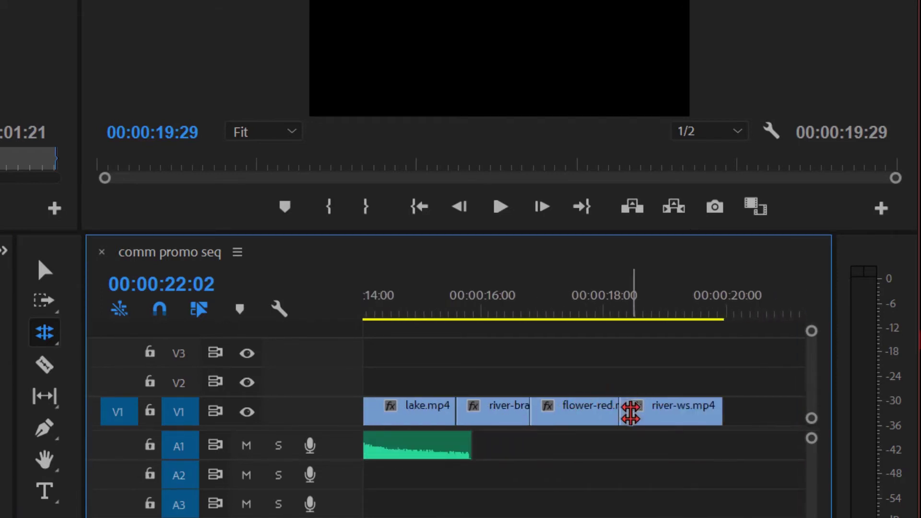
pyautogui.moveTo(619, 411); pyautogui.dragTo(660, 415)
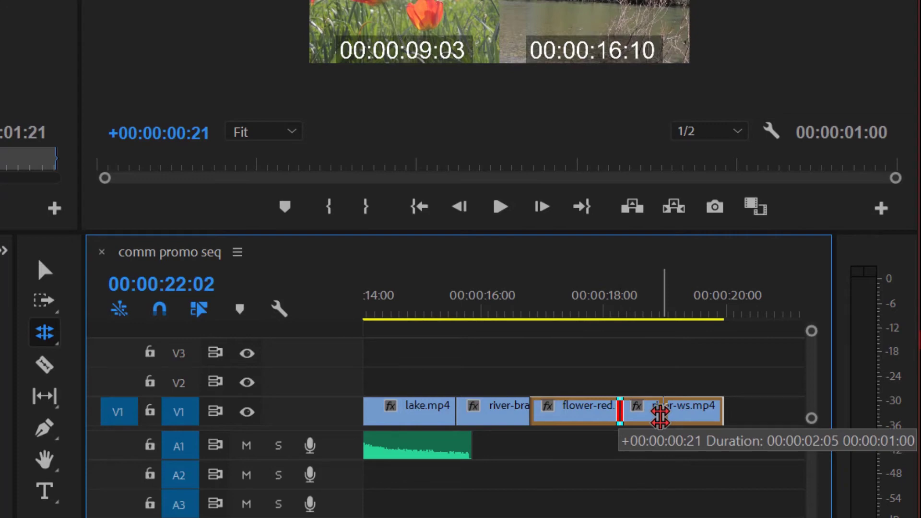
pyautogui.moveTo(660, 415); pyautogui.dragTo(659, 417)
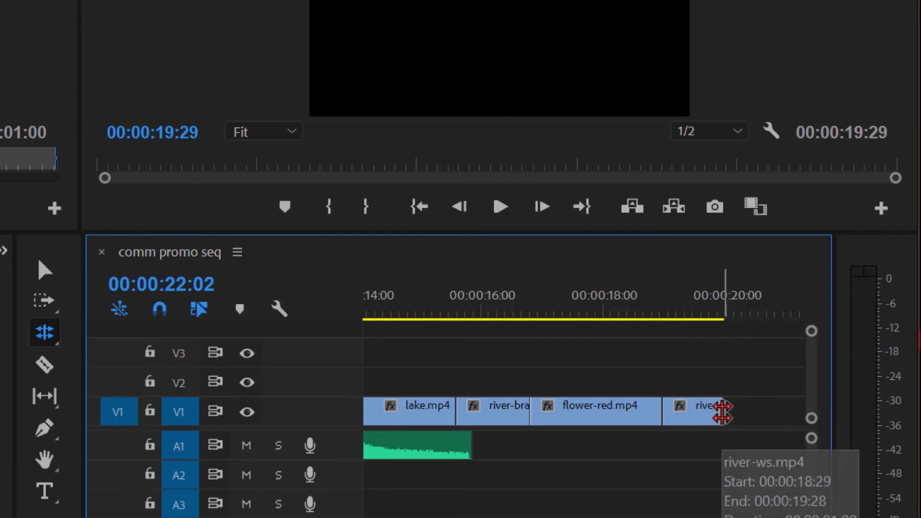
# Ripple-extend the last river-ws clip's end to the playhead at 00:00:23:00
pyautogui.click(193, 287)
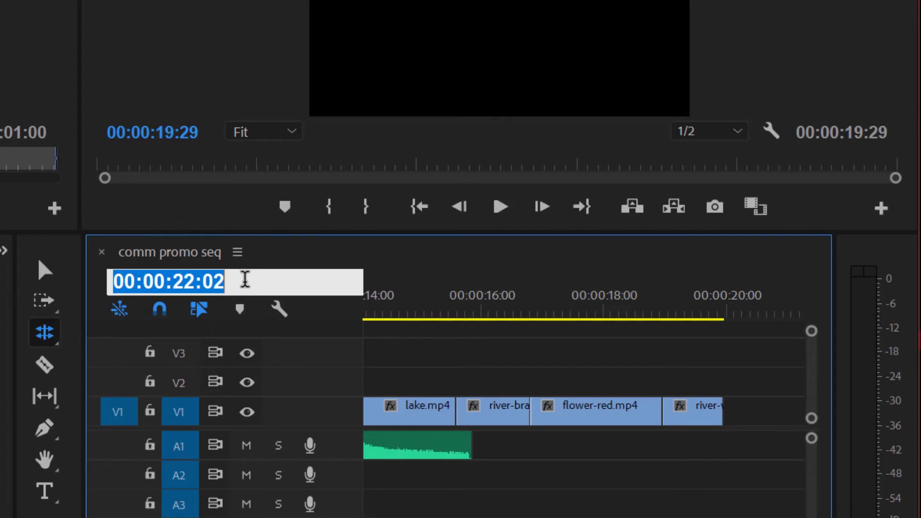
pyautogui.write('2300')
pyautogui.press('Return')
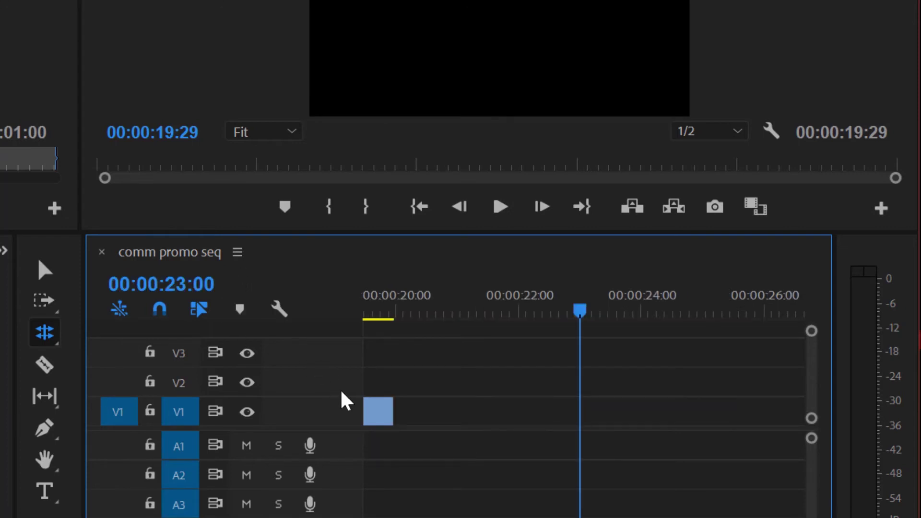
pyautogui.moveTo(391, 410); pyautogui.dragTo(571, 431)
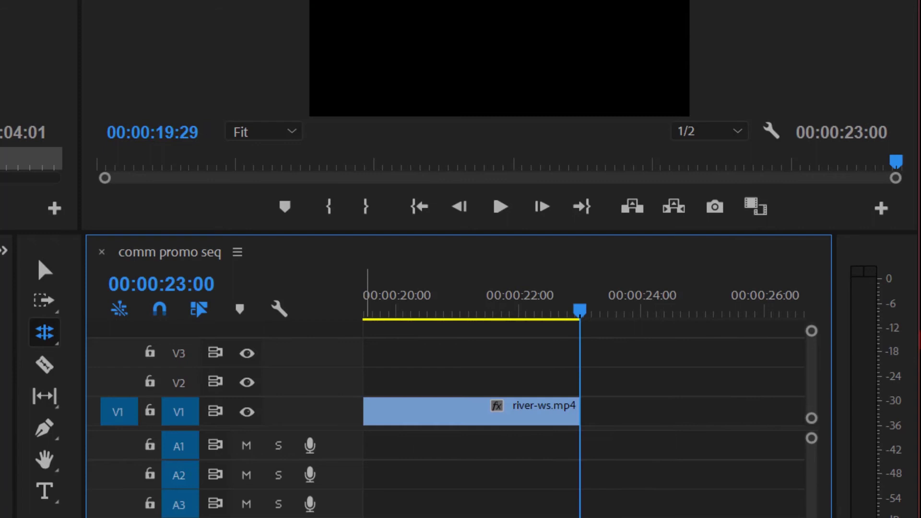
# Roll the river-ws/lake cut 23 frames earlier so lake.mp4 runs longer
pyautogui.scroll(5, 339, 498)
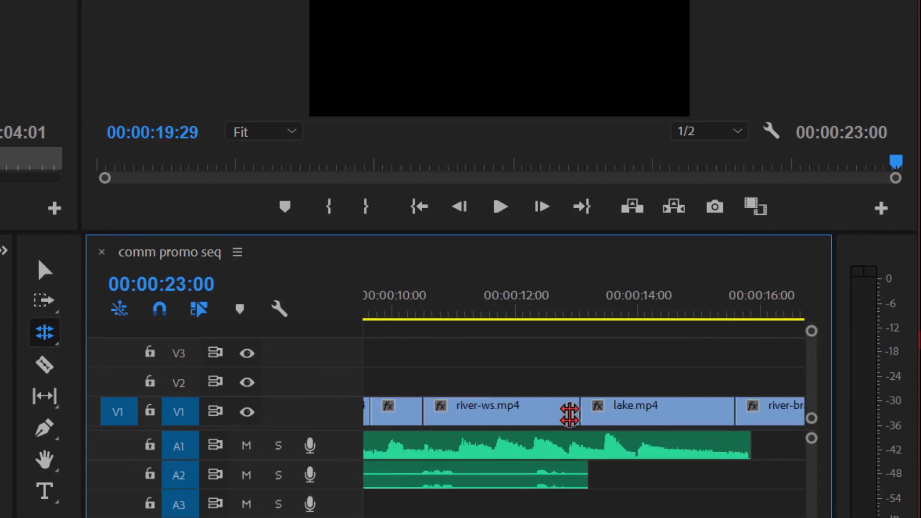
pyautogui.moveTo(580, 407); pyautogui.dragTo(532, 407)
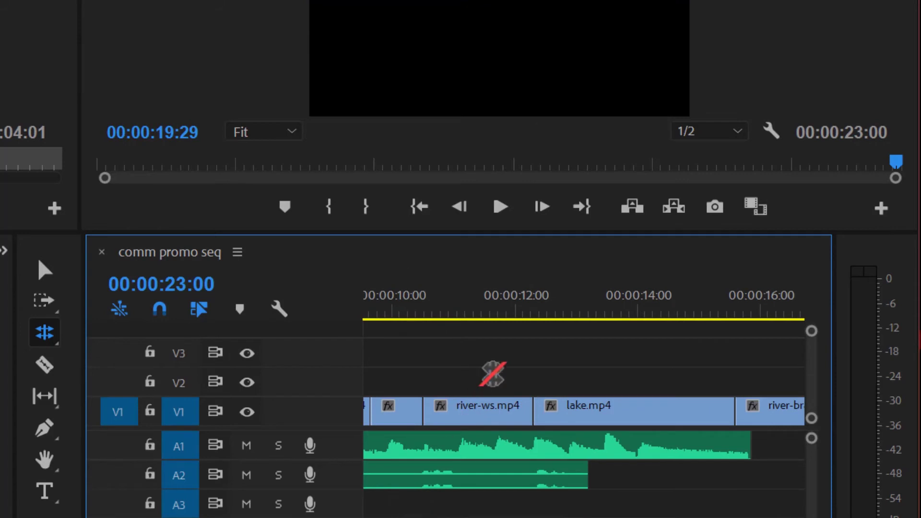
pyautogui.click(514, 298)
pyautogui.press('End')
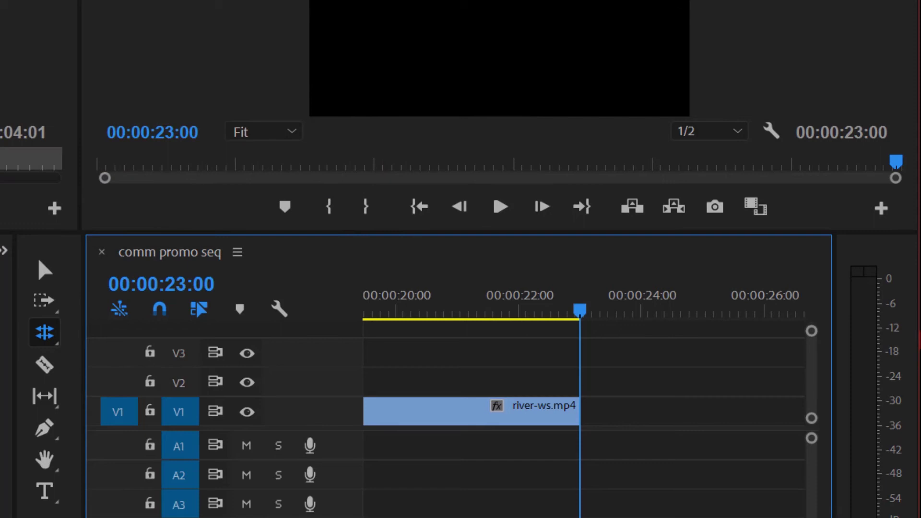
# Razor the lake.mp4 clip on V1 at 00:00:13:26
pyautogui.press('-')
pyautogui.press('-')
pyautogui.press('-')
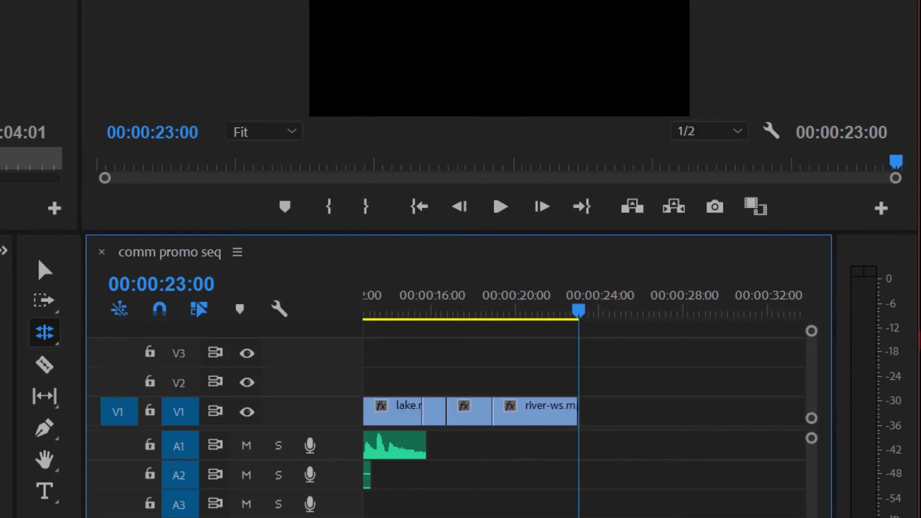
pyautogui.hscroll(-5, 584, 407)
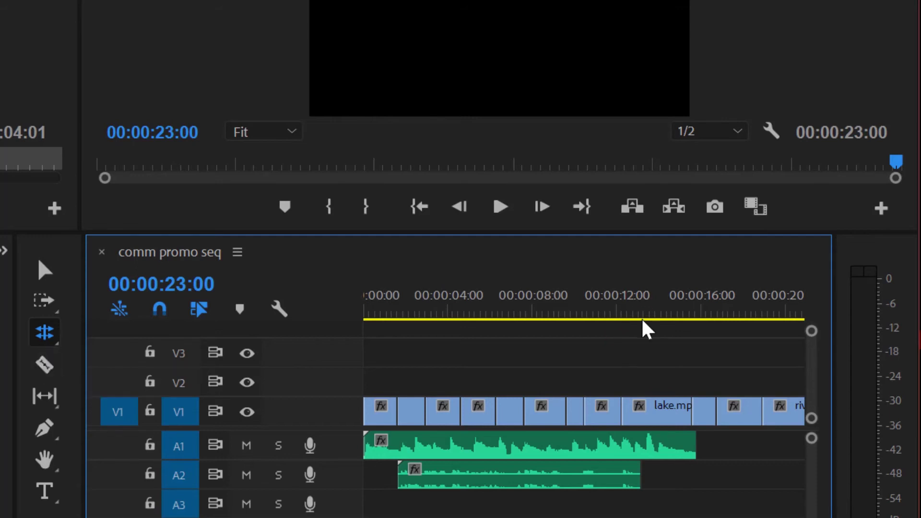
pyautogui.moveTo(657, 305)
pyautogui.mouseDown()
pyautogui.moveTo(648, 306)
pyautogui.moveTo(658, 307)
pyautogui.mouseUp()
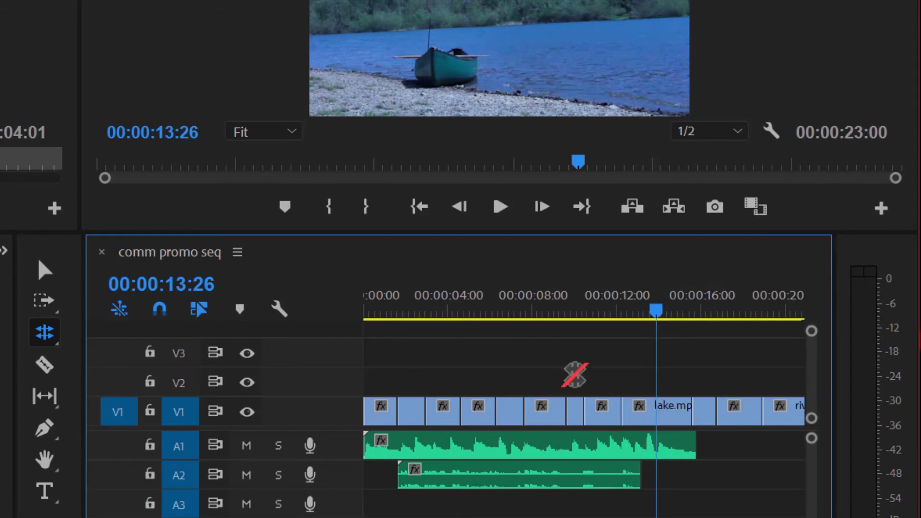
pyautogui.click(45, 366)
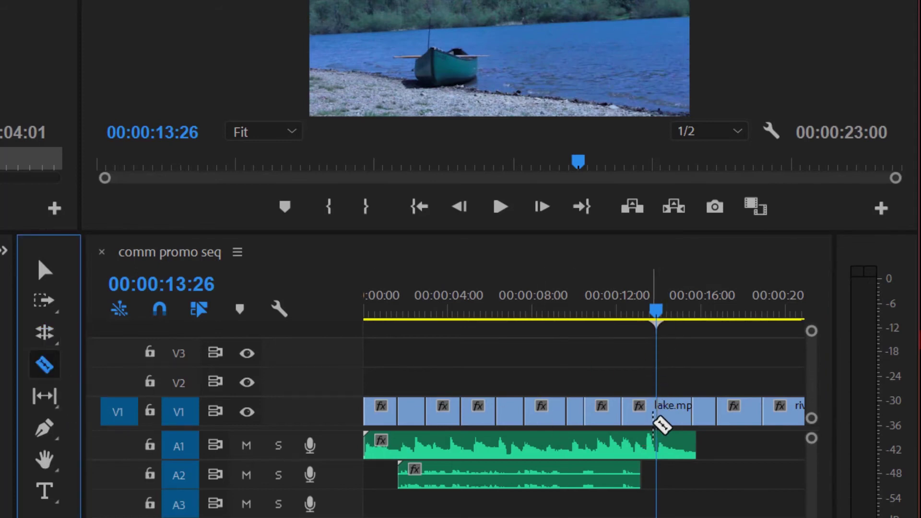
pyautogui.click(658, 412)
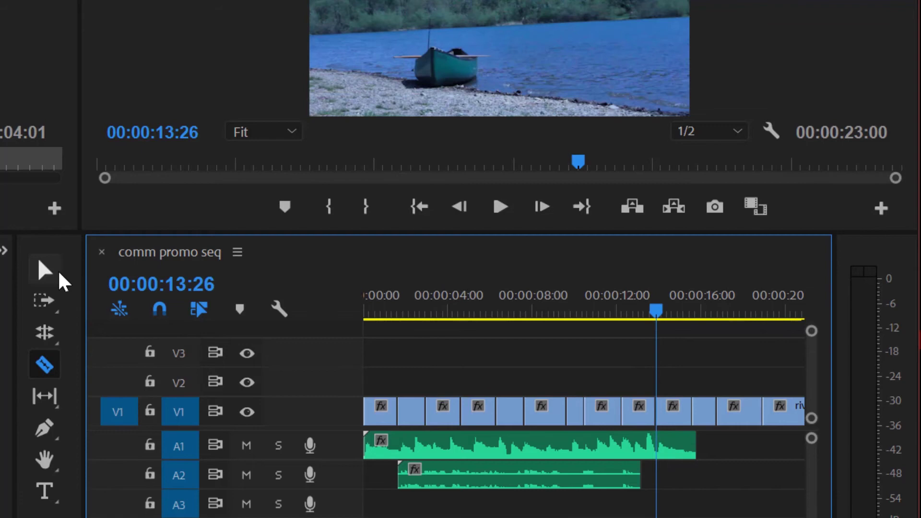
# Reposition the lake piece after the cut, leaving it on V1
pyautogui.click(44, 270)
pyautogui.moveTo(672, 407); pyautogui.dragTo(696, 373)
pyautogui.moveTo(644, 411); pyautogui.dragTo(683, 409)
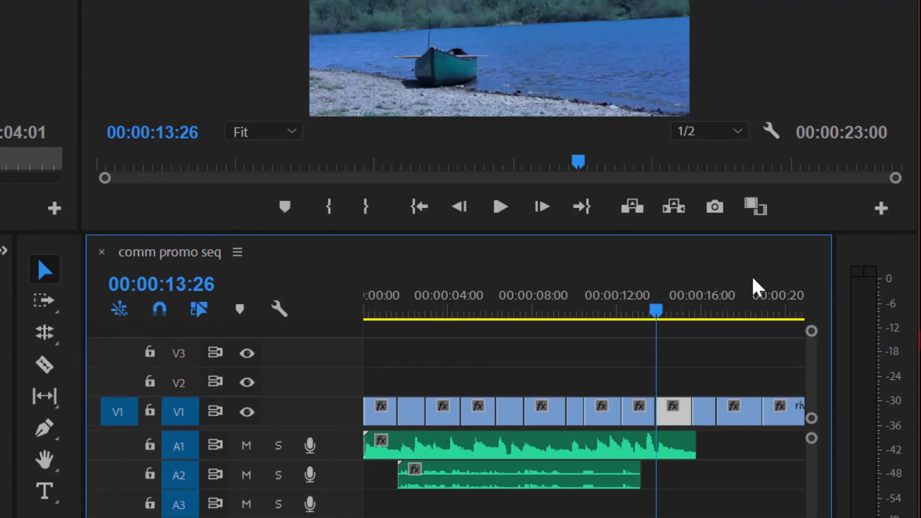
# Slip flower-yellow.mp4 to show source frames 00:00:11:09–00:00:12:04 without changing its position or length
pyautogui.moveTo(656, 313); pyautogui.dragTo(575, 312)
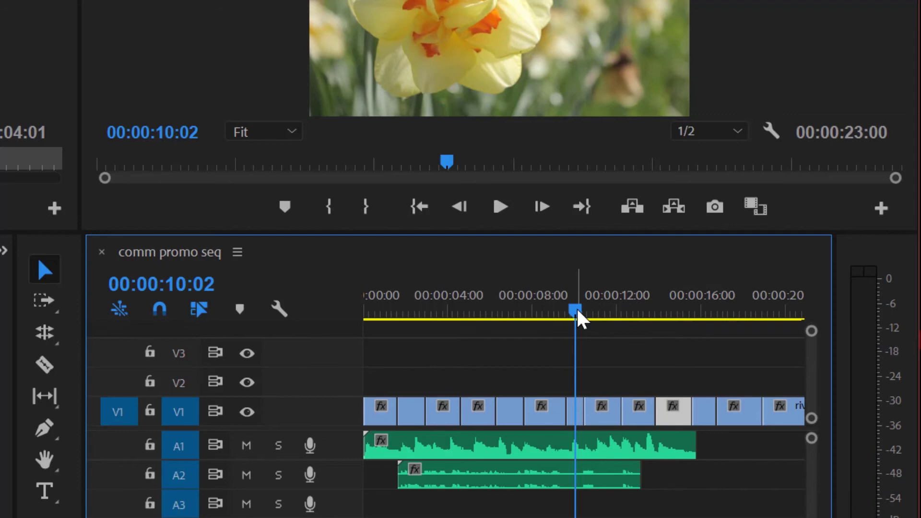
pyautogui.press('=')
pyautogui.press('=')
pyautogui.press('=')
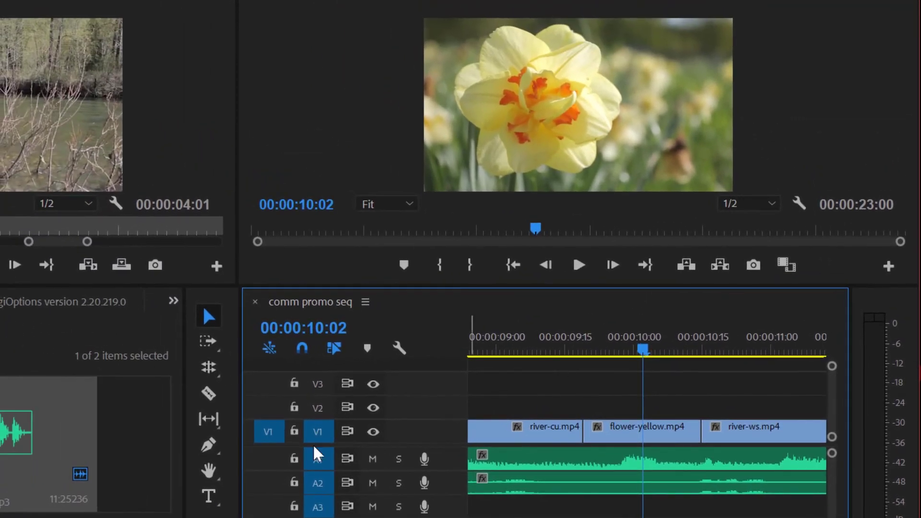
pyautogui.click(213, 415)
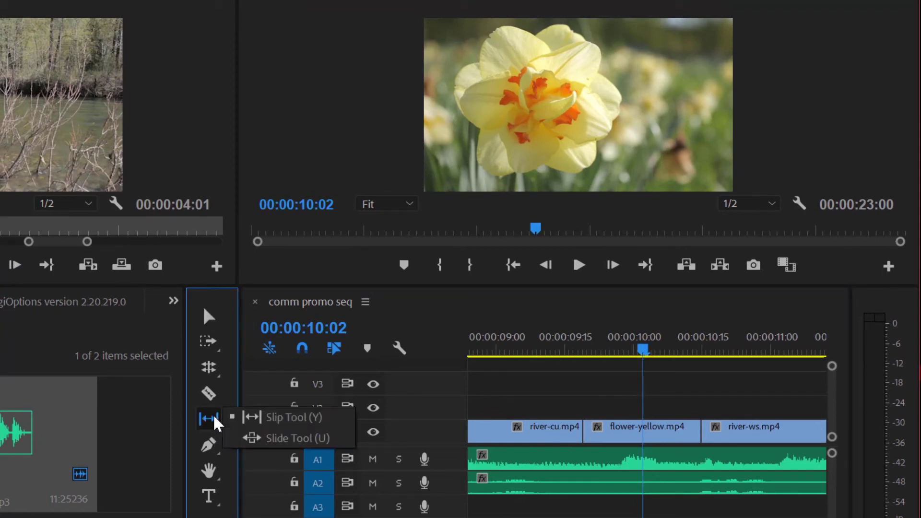
pyautogui.click(262, 416)
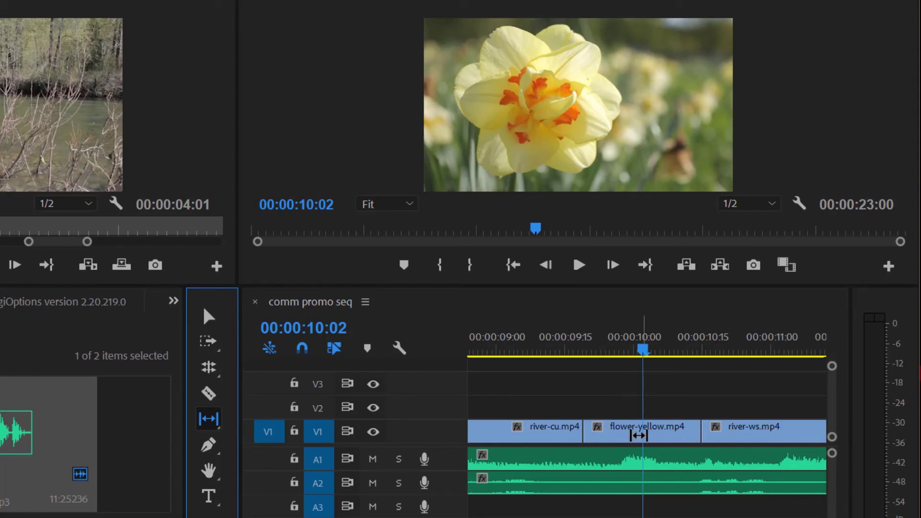
pyautogui.moveTo(639, 435); pyautogui.dragTo(835, 432)
# Slide flower-yellow.mp4 earlier to run 00:00:09:04–00:00:09:29 between river-cu and river-ws
pyautogui.click(208, 419)
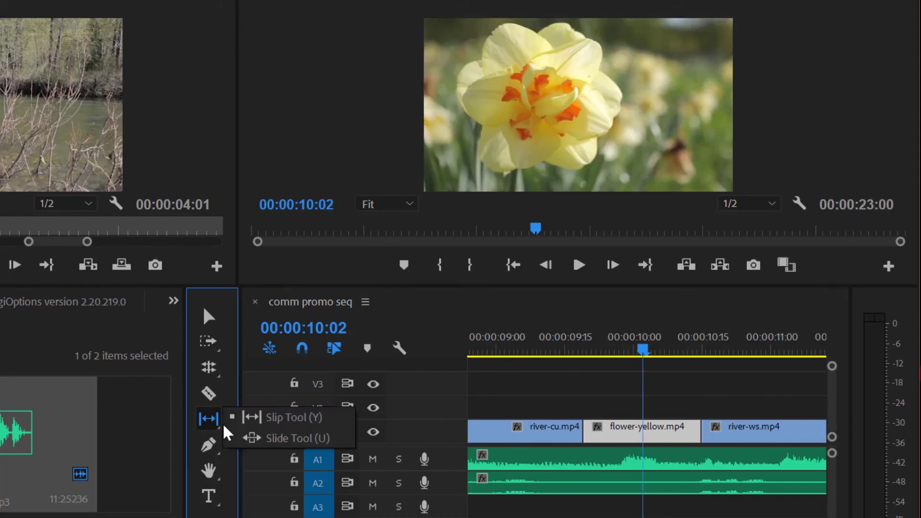
pyautogui.click(251, 439)
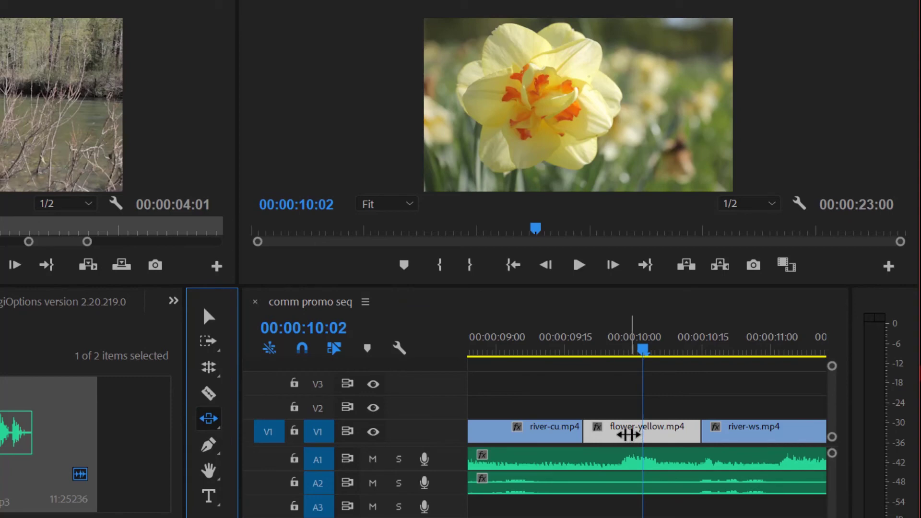
pyautogui.moveTo(628, 434); pyautogui.dragTo(589, 437)
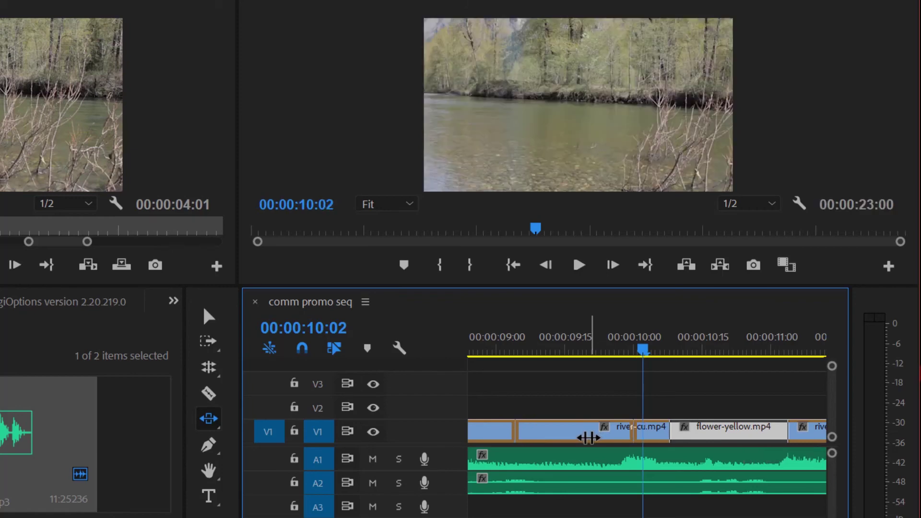
# Slip flower-yellow.mp4's content to 00:00:12:18–00:00:13:13
pyautogui.click(209, 425)
pyautogui.click(246, 417)
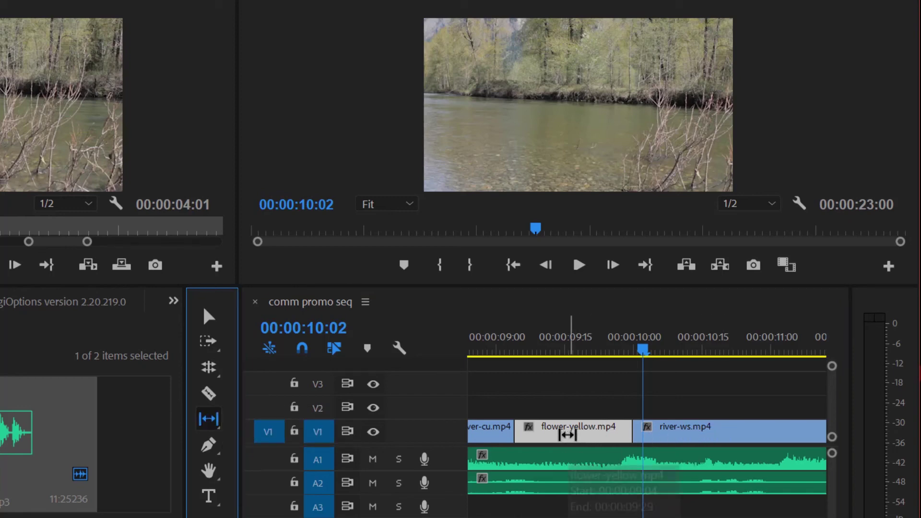
pyautogui.moveTo(567, 434); pyautogui.dragTo(601, 432)
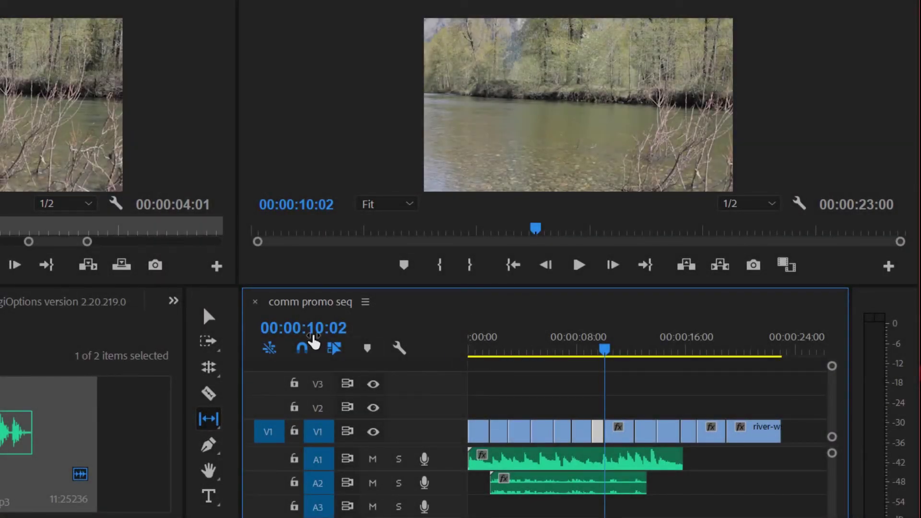
# Select the end clips, the A2 audio clip and music.wav on A1, with the sequence ending at 00:00:15:26
pyautogui.click(206, 321)
pyautogui.moveTo(814, 387); pyautogui.dragTo(733, 448)
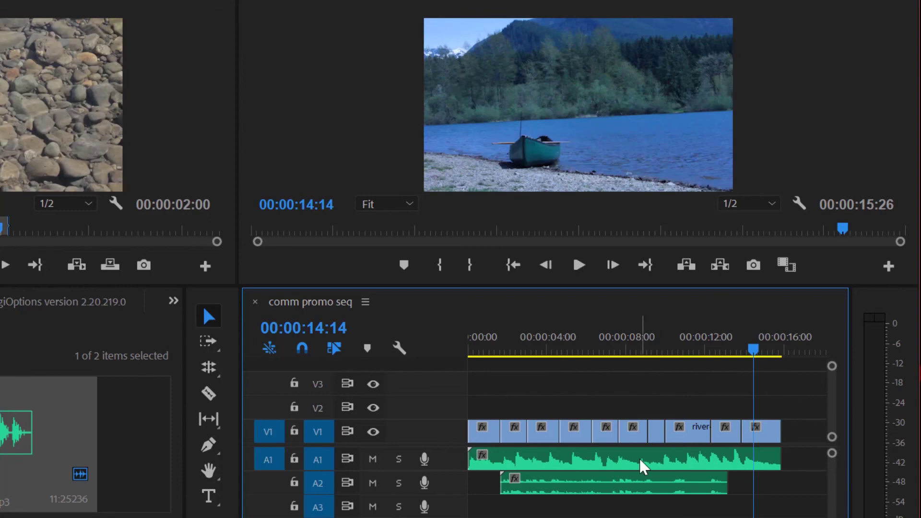
pyautogui.click(617, 494)
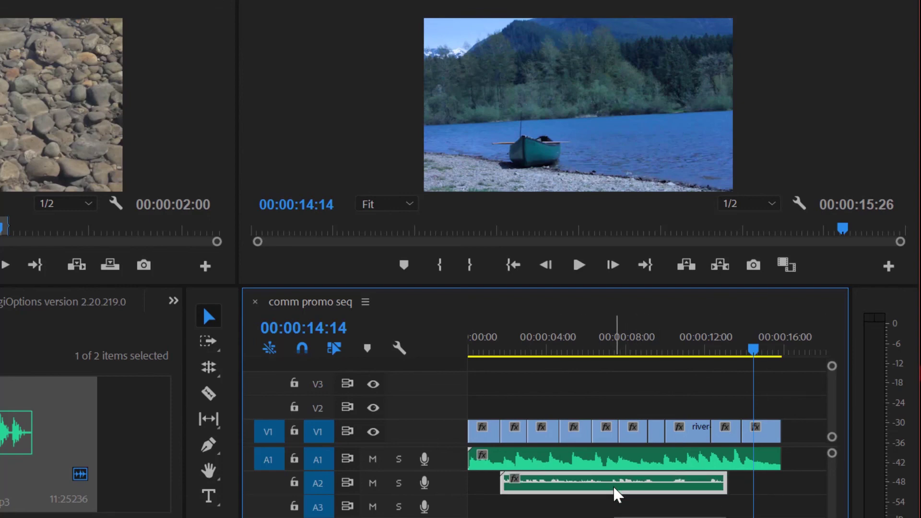
pyautogui.click(615, 463)
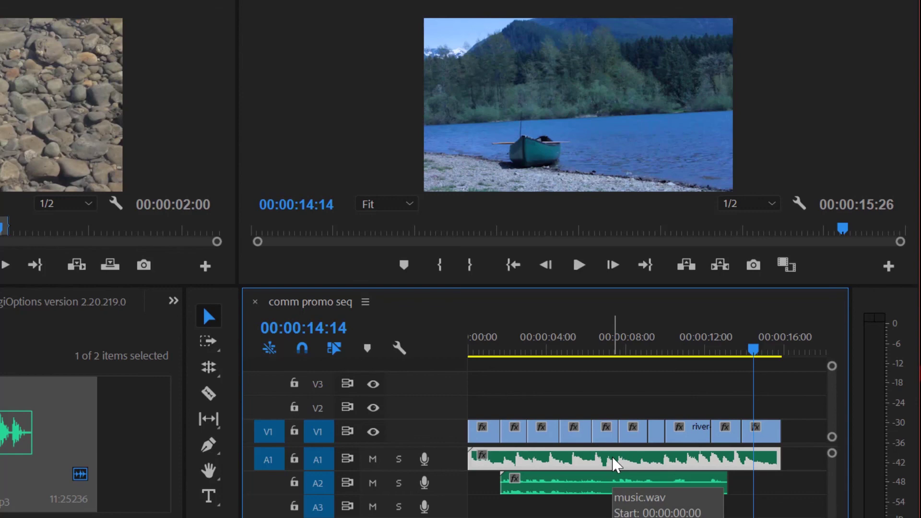